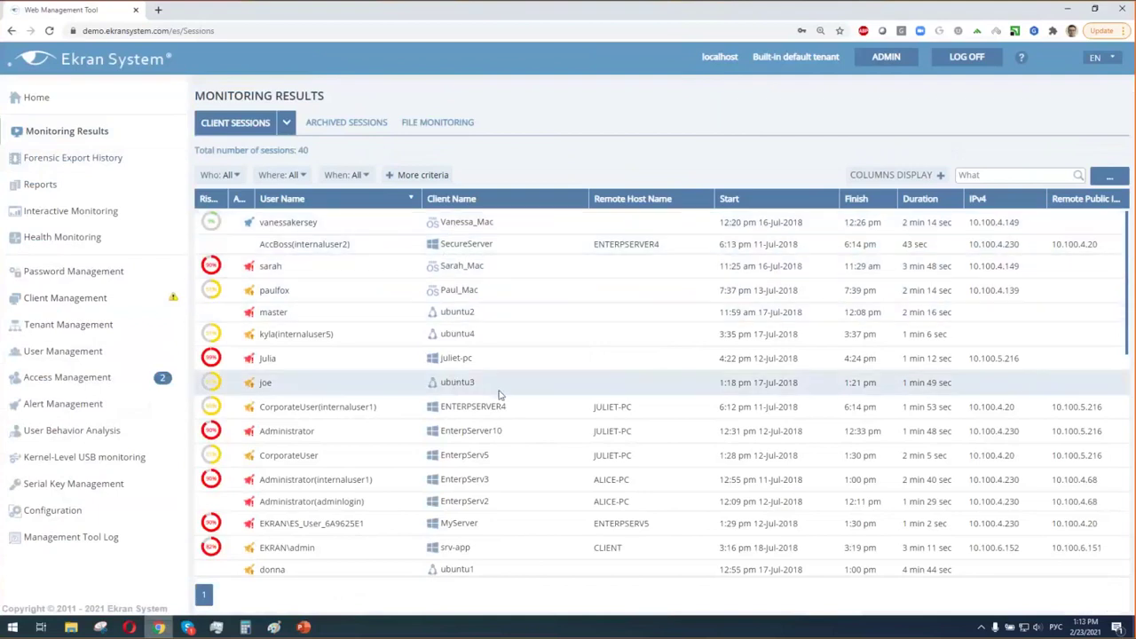
- Search the recorded client sessions for gmail
scroll(500, 394, "down", 2)
scroll(500, 394, "up", 2)
left_click(1004, 177)
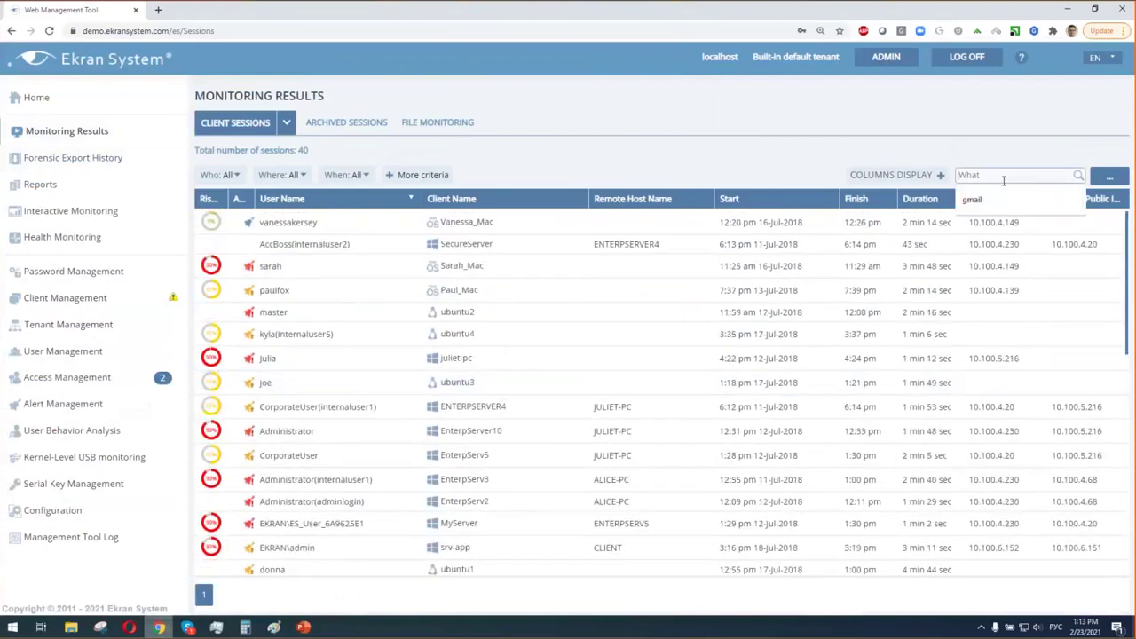
left_click(981, 200)
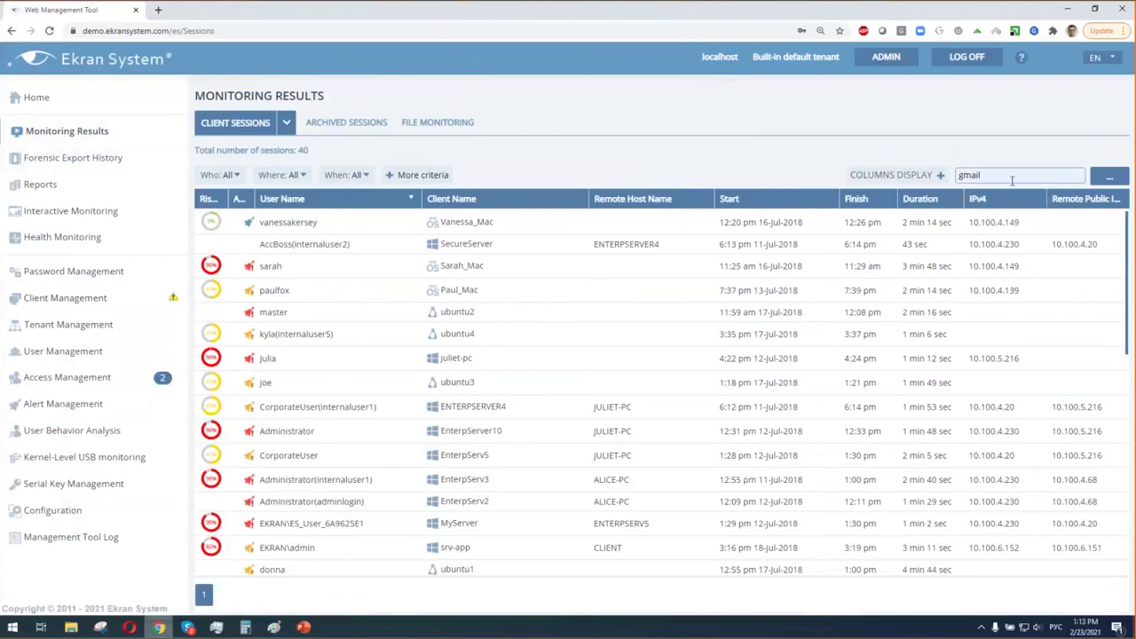
key("Return")
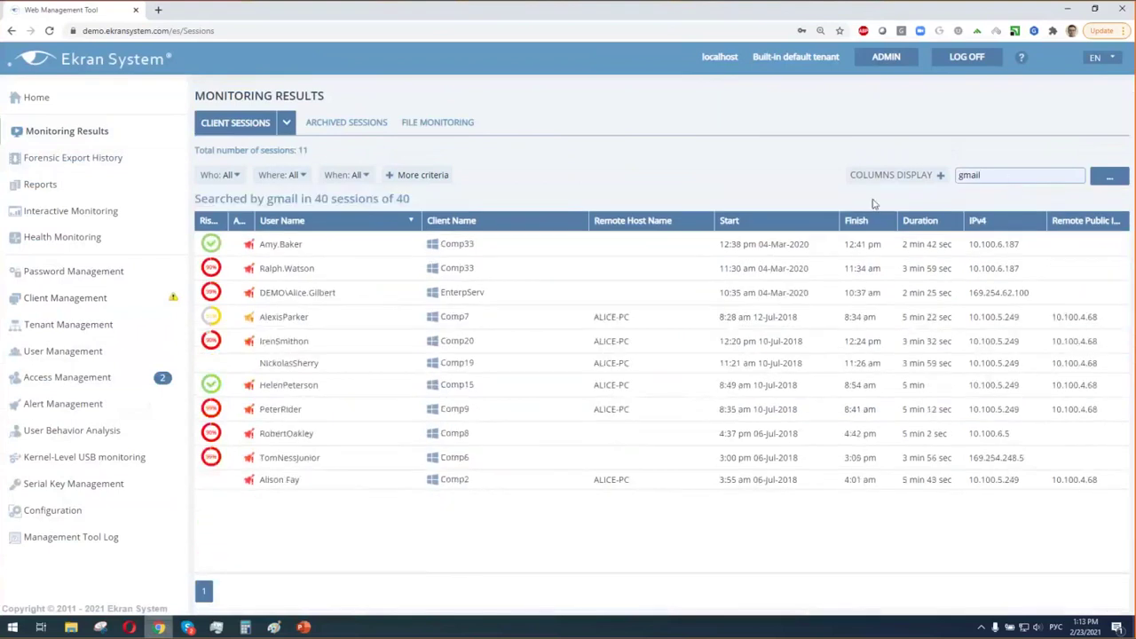
- Open and play the Comp20 session recording, and clear the gmail search from its activity list
left_click(479, 348)
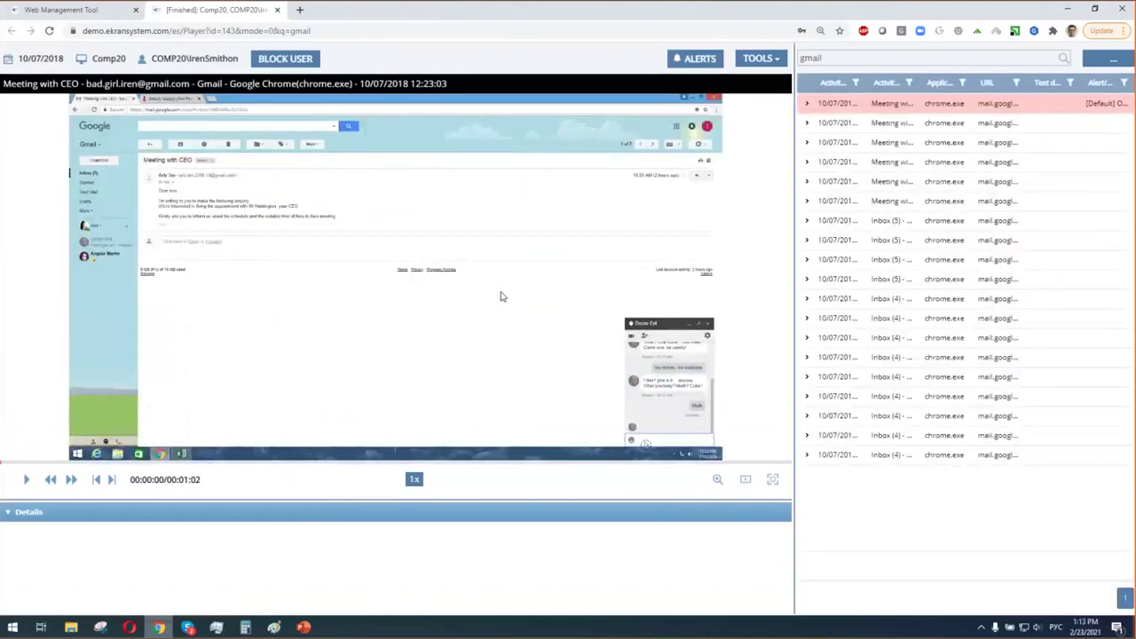
left_click(24, 480)
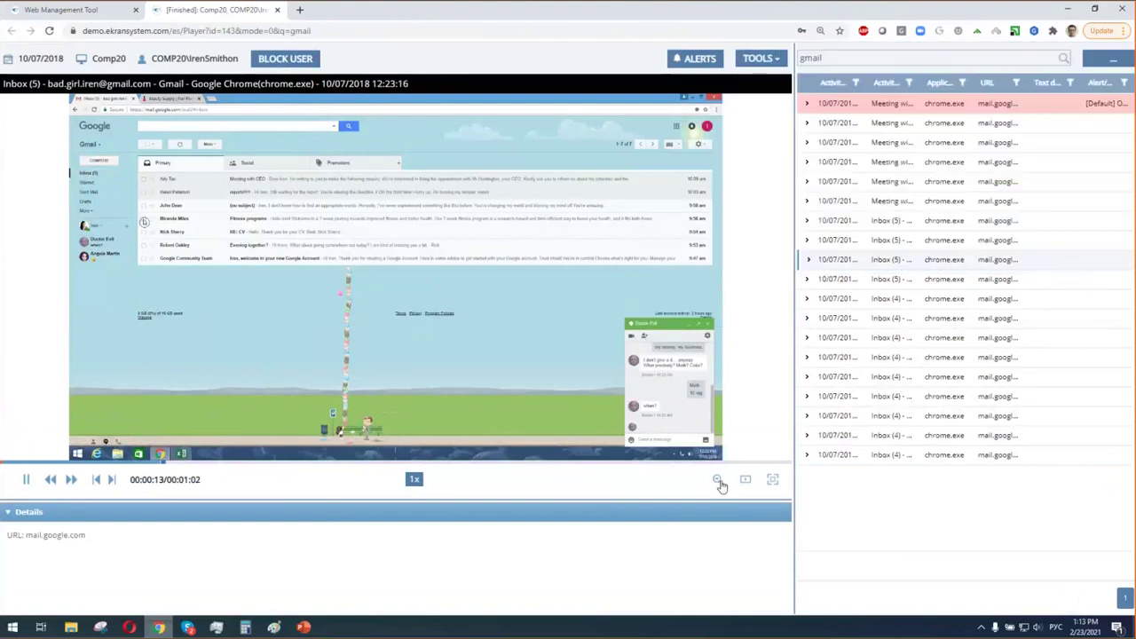
left_click(772, 60)
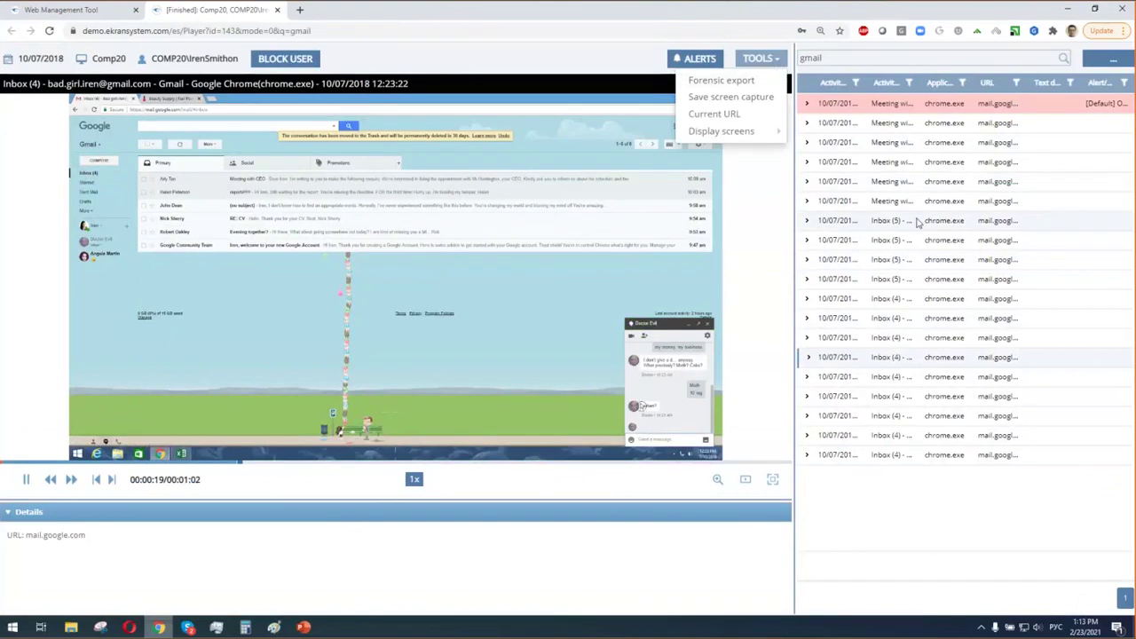
double_click(812, 58)
key("BackSpace")
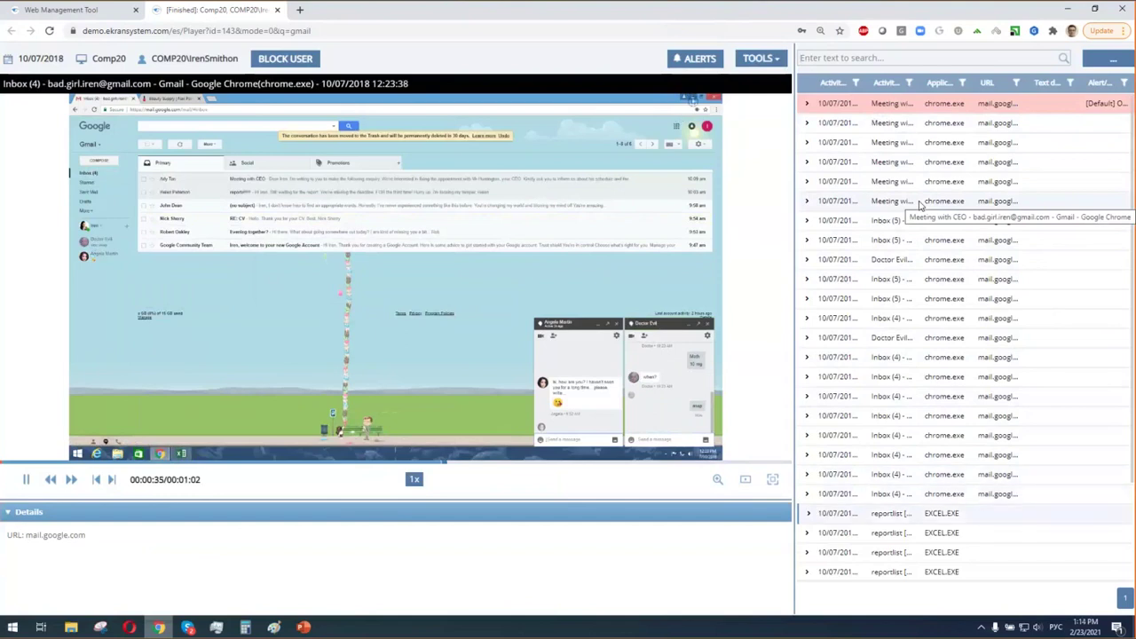
- Review the Session Forensic Export options for the Comp20 recording and close them without exporting
left_click(756, 58)
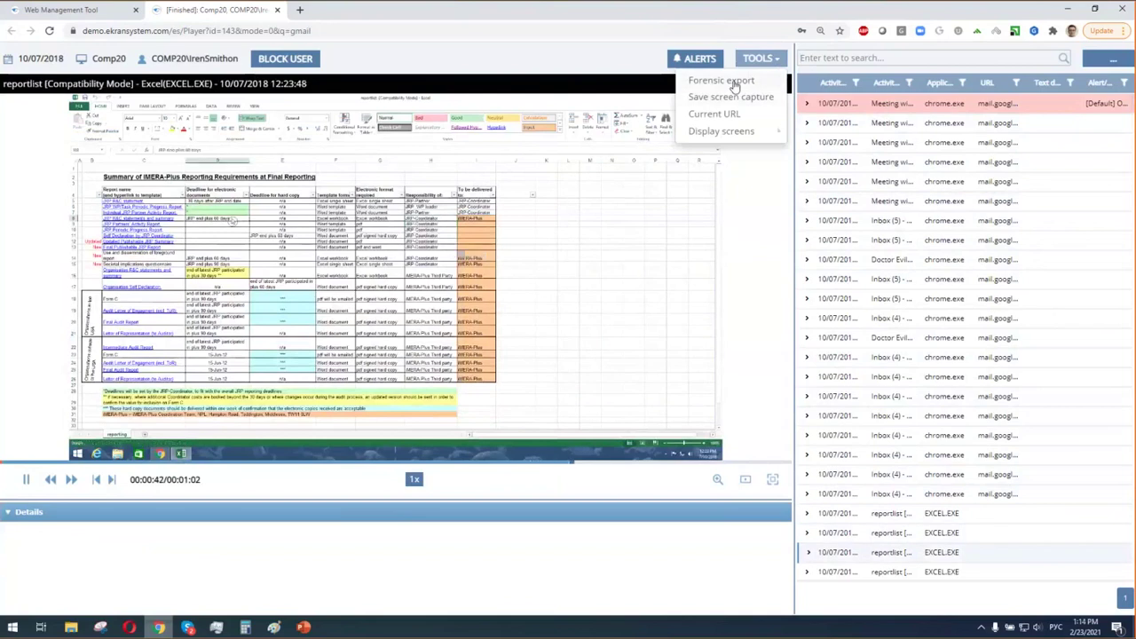
left_click(734, 82)
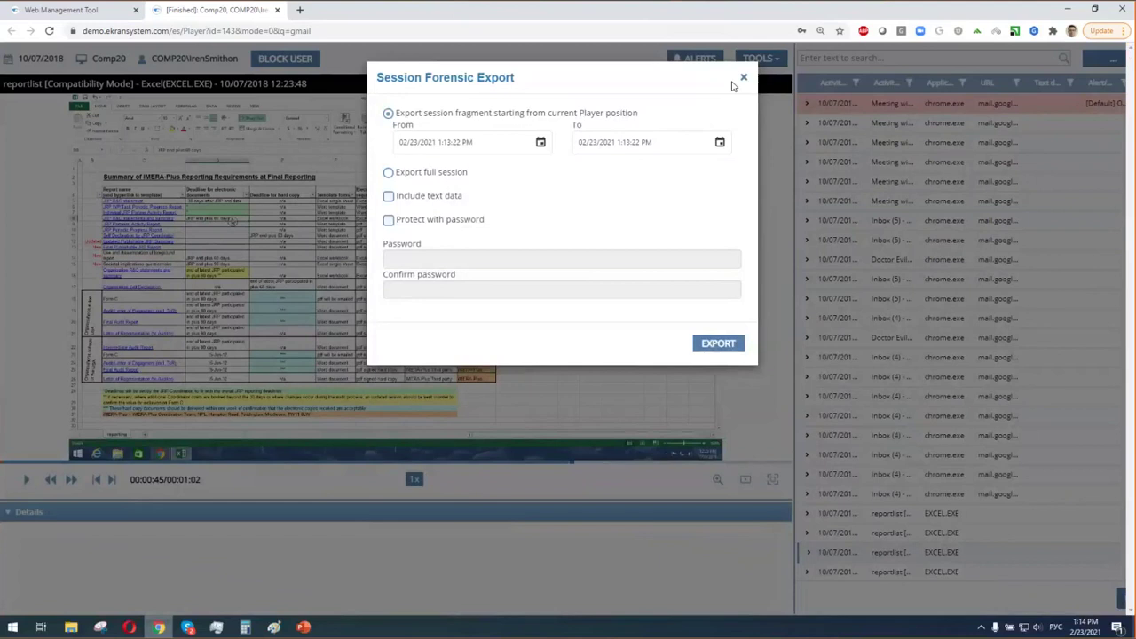
left_click(742, 78)
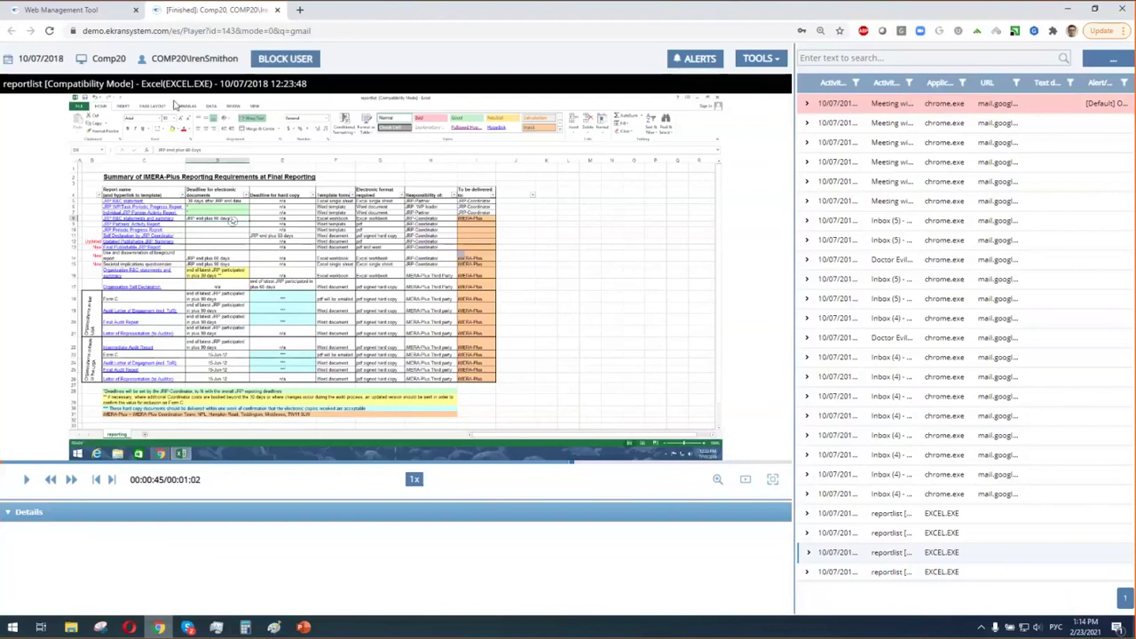
- Return to the client sessions list and clear the gmail text from its search
left_click(102, 11)
left_click_drag(987, 174, 952, 175)
key("BackSpace")
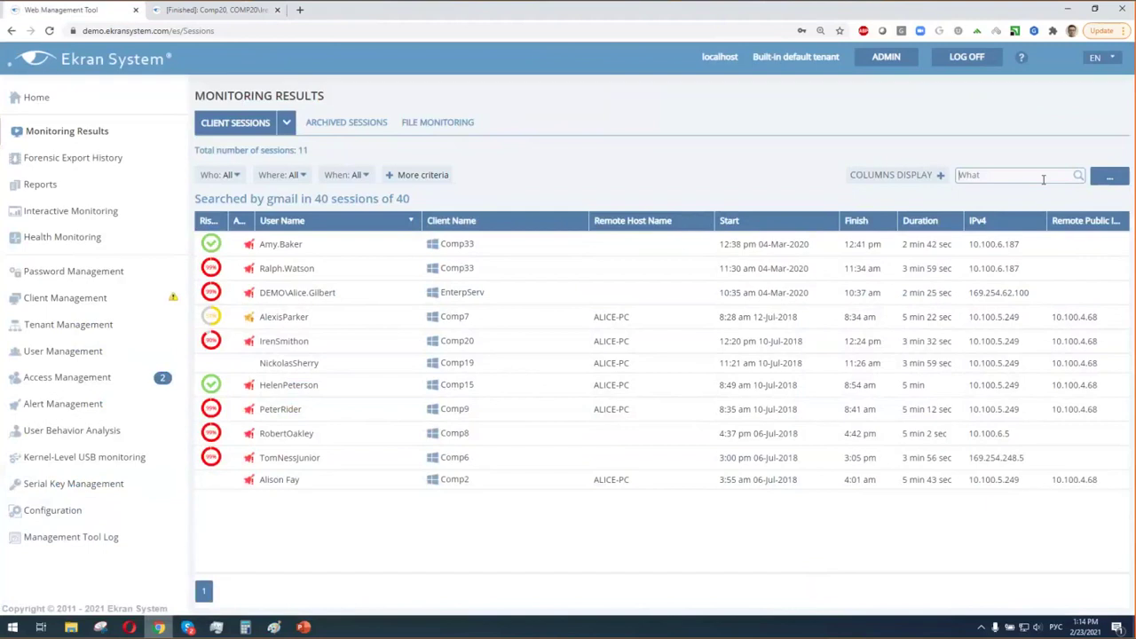
type("kyпувш")
key("BackSpace")
key("BackSpace")
key("BackSpace")
key("BackSpace")
key("BackSpace")
key("BackSpace")
- Search the client sessions for regedit and open the EnterpServ2 session recording
key("alt+shift")
type("regedit")
key("Return")
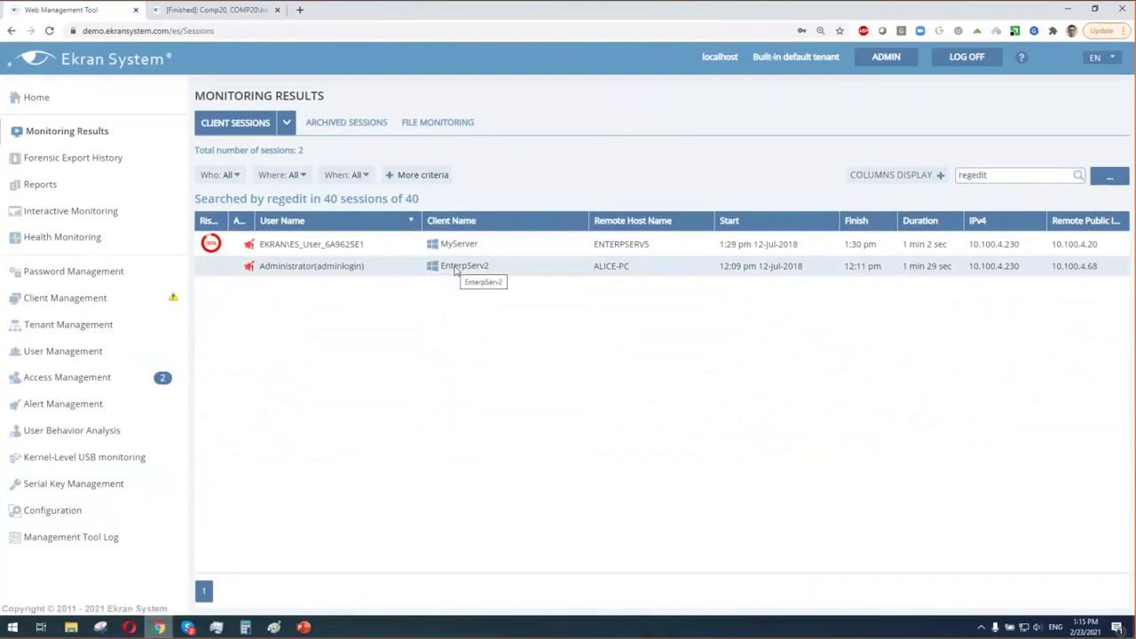
left_click(455, 268)
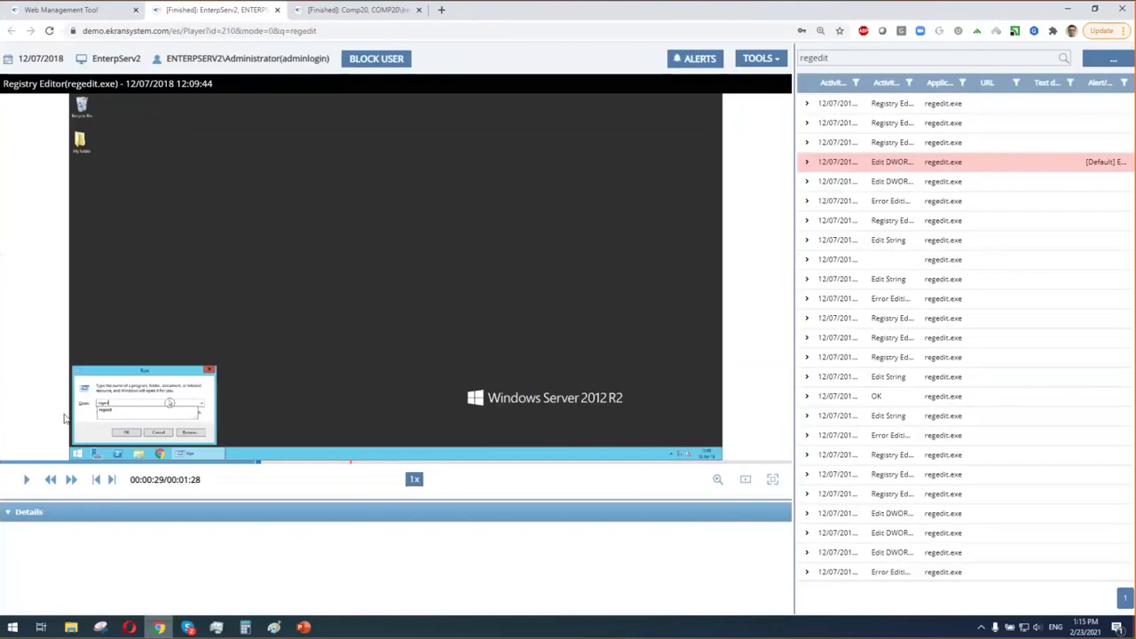
- Return to the client sessions list and remove the regedit search so all sessions are listed
left_click(62, 9)
left_click_drag(994, 175, 951, 176)
key("BackSpace")
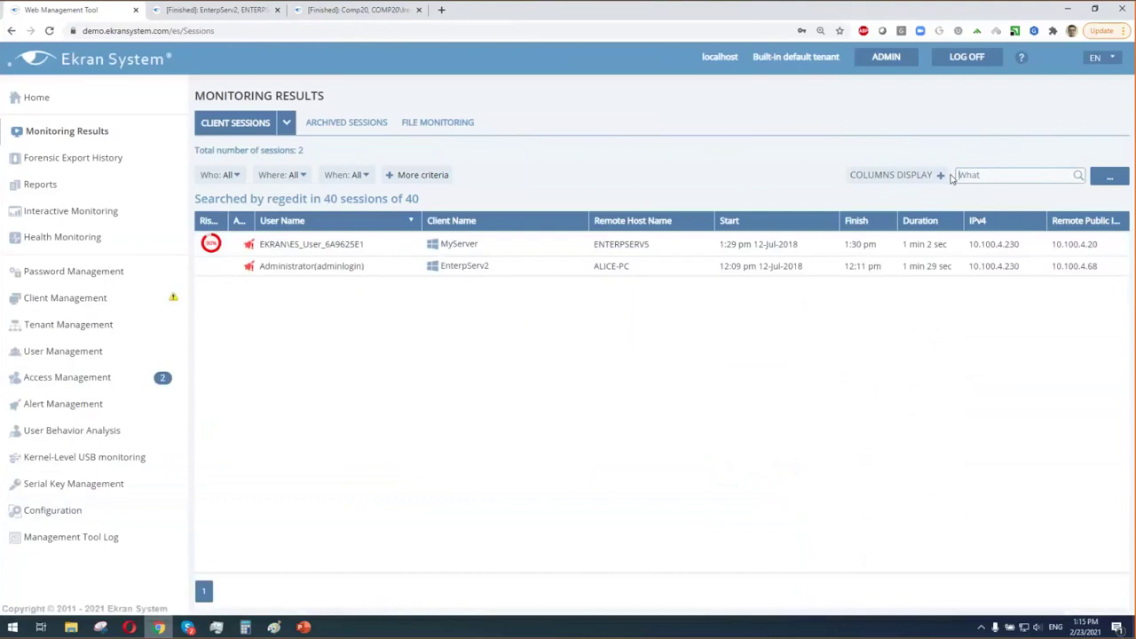
key("Return")
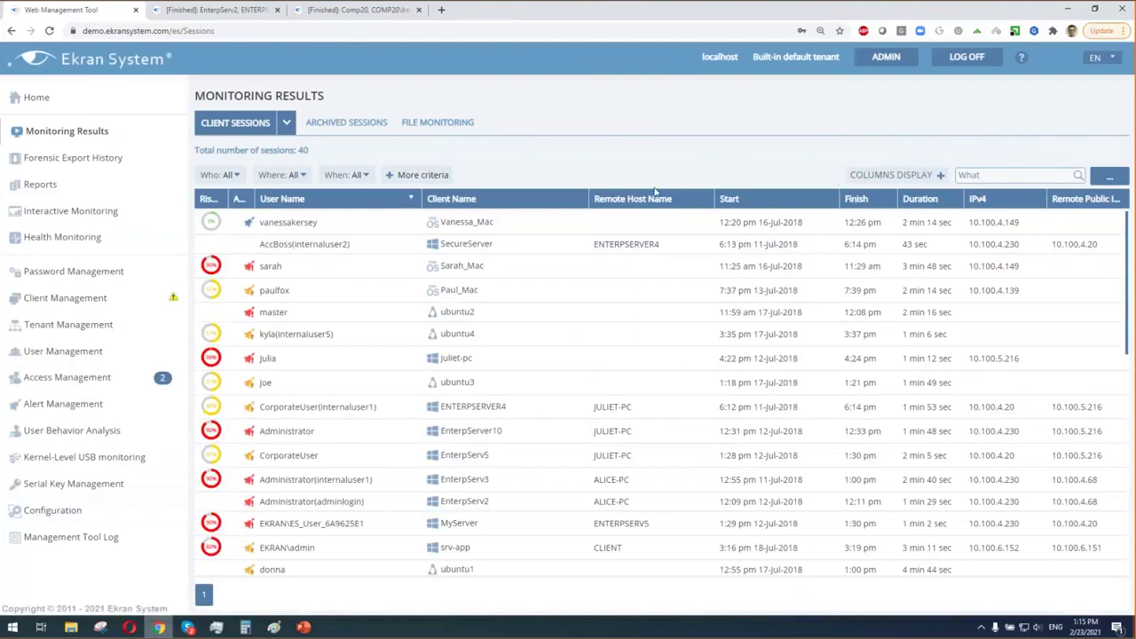
- Add an OS criterion to the client sessions list and filter it to Linux/Unix Terminal
left_click(399, 175)
left_click(391, 256)
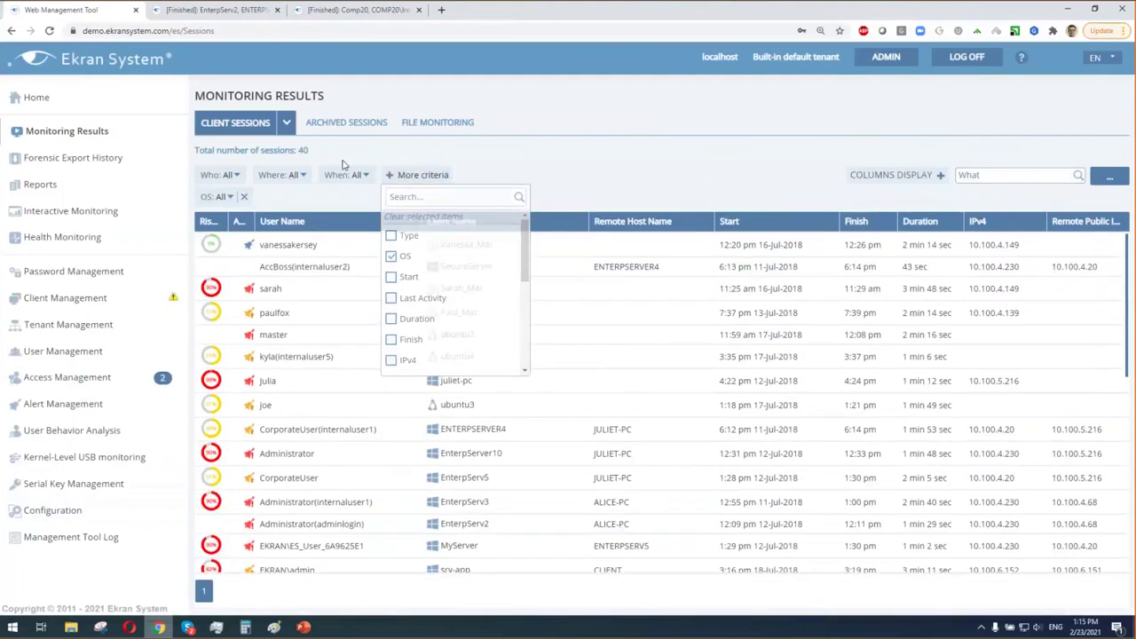
left_click(220, 196)
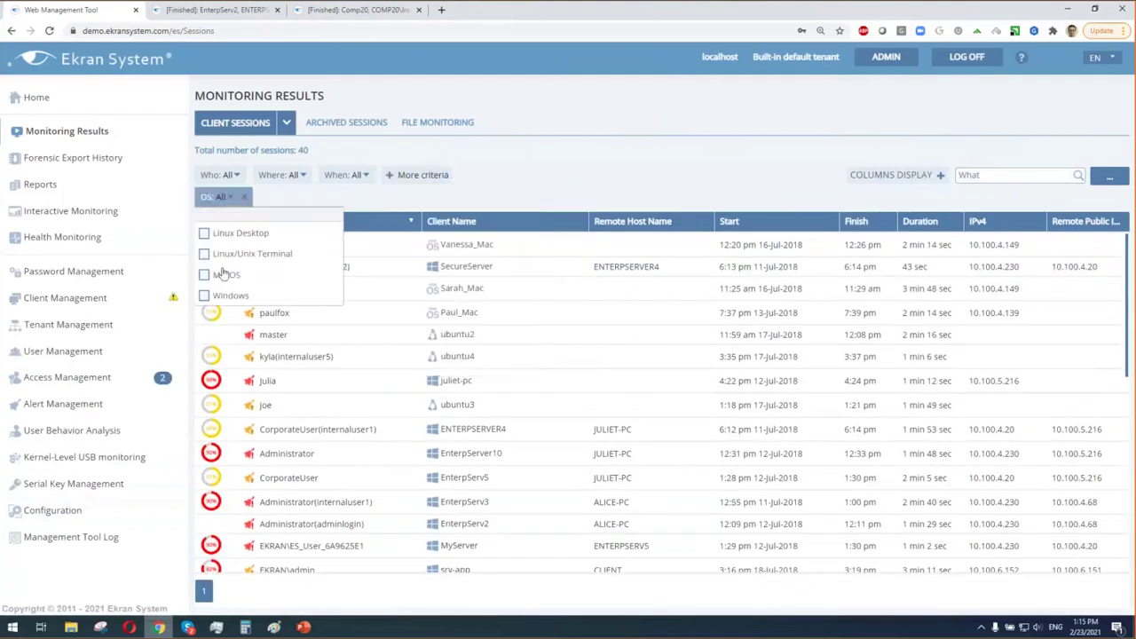
left_click(205, 254)
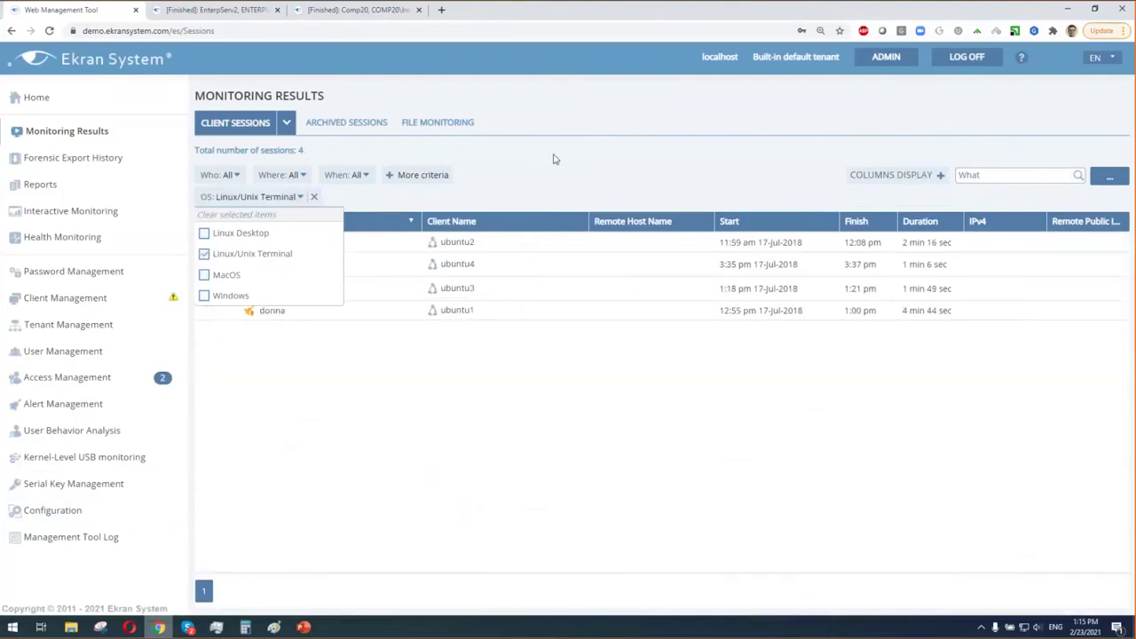
- Open the ubuntu4 session, turn off showing only execution commands to review its full command list, and close the recording
left_click(355, 352)
left_click(319, 269)
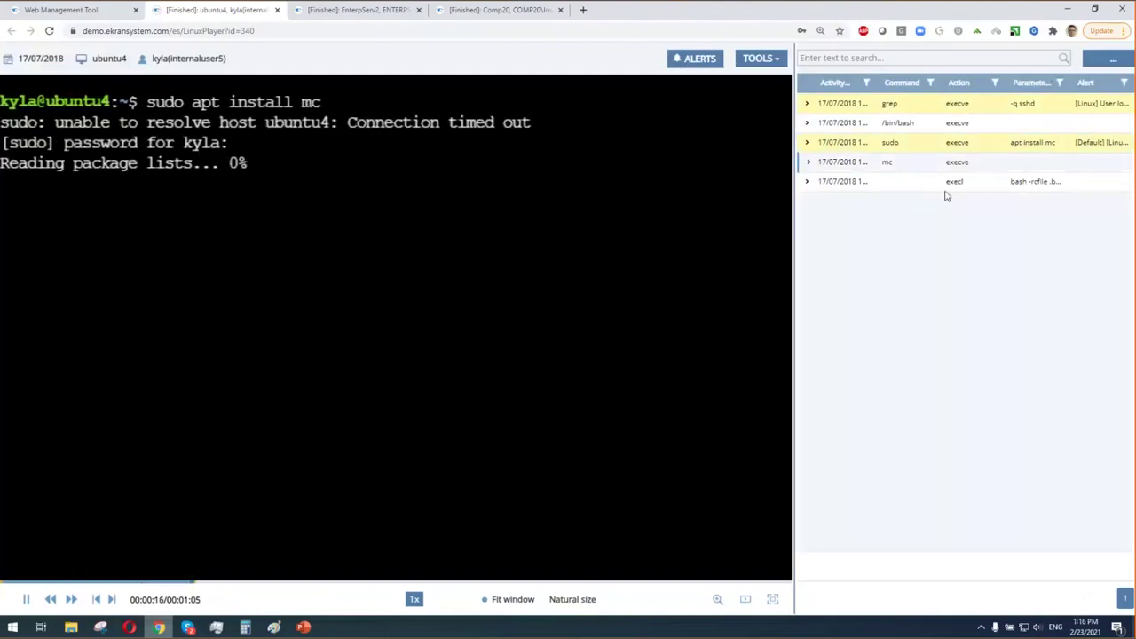
left_click(1113, 58)
left_click(1037, 118)
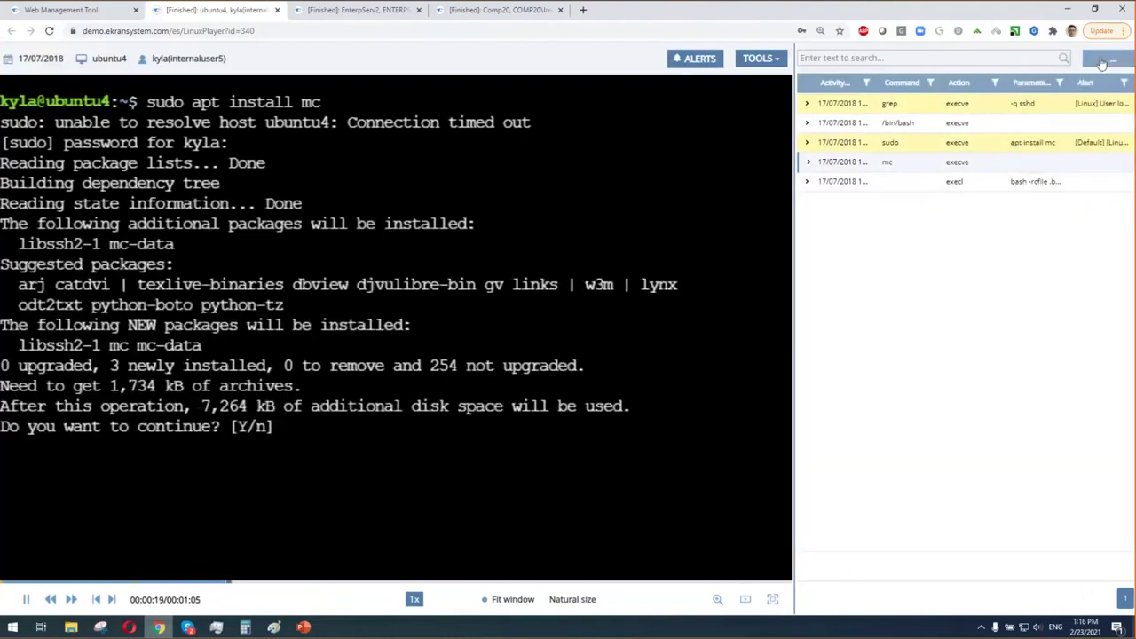
left_click(1113, 58)
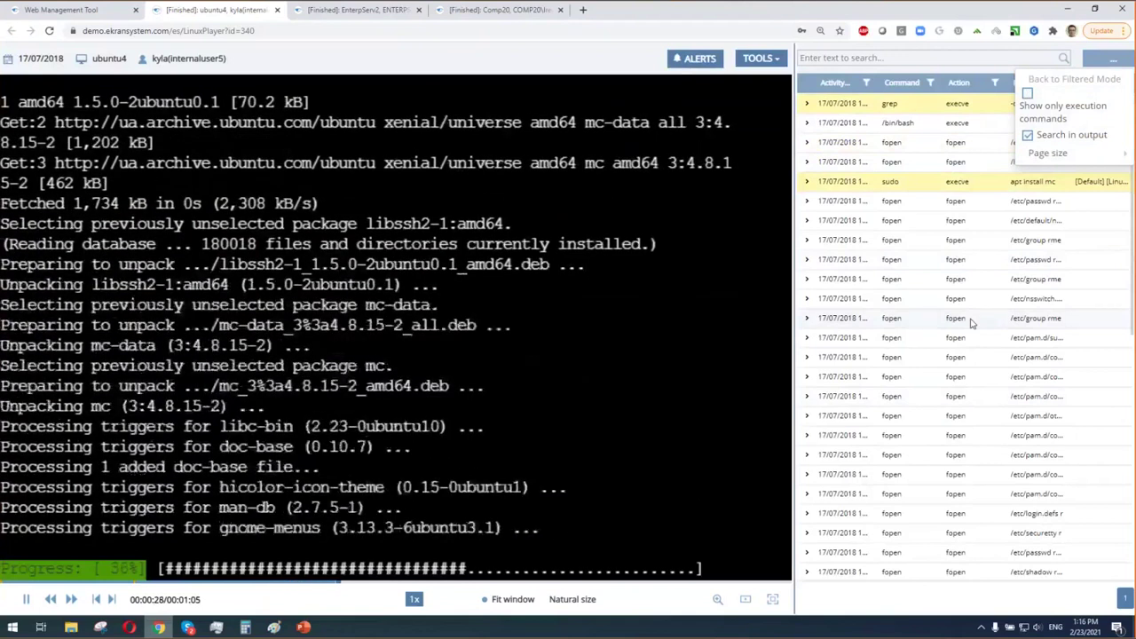
left_click(276, 11)
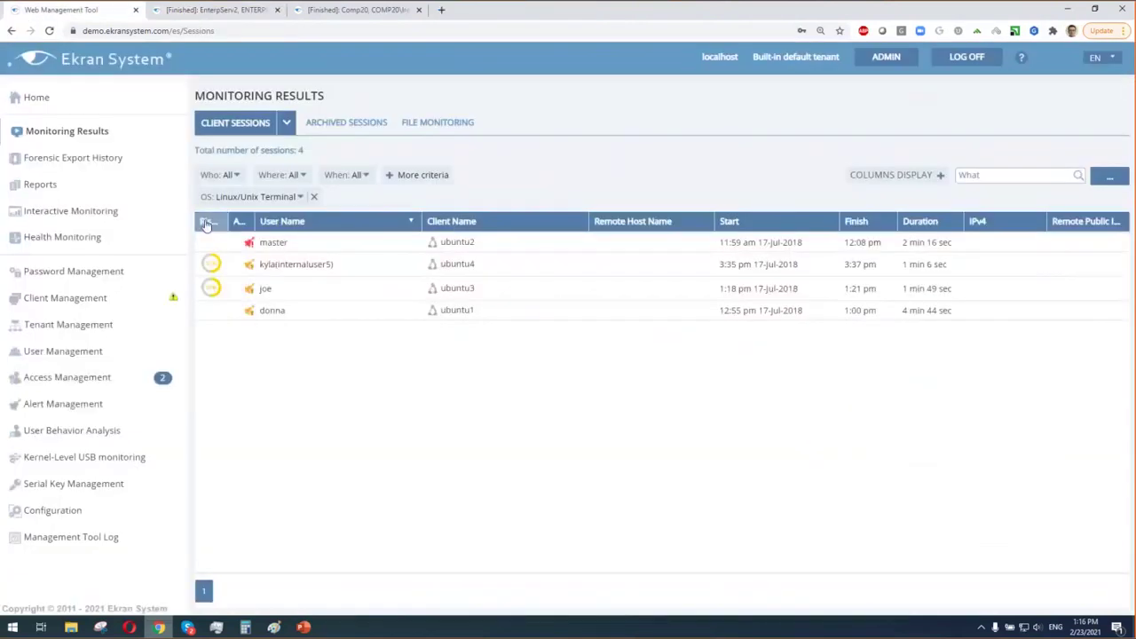
- Preview the Overtime work grid report and the User productivity report in the report generator
left_click(99, 186)
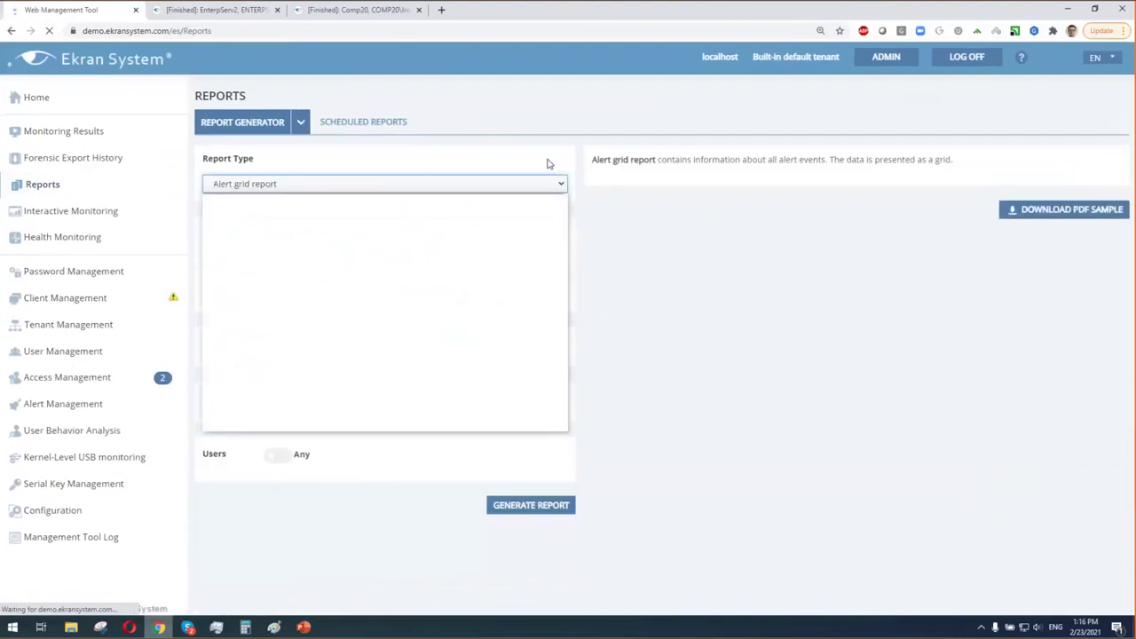
left_click(325, 309)
left_click(557, 186)
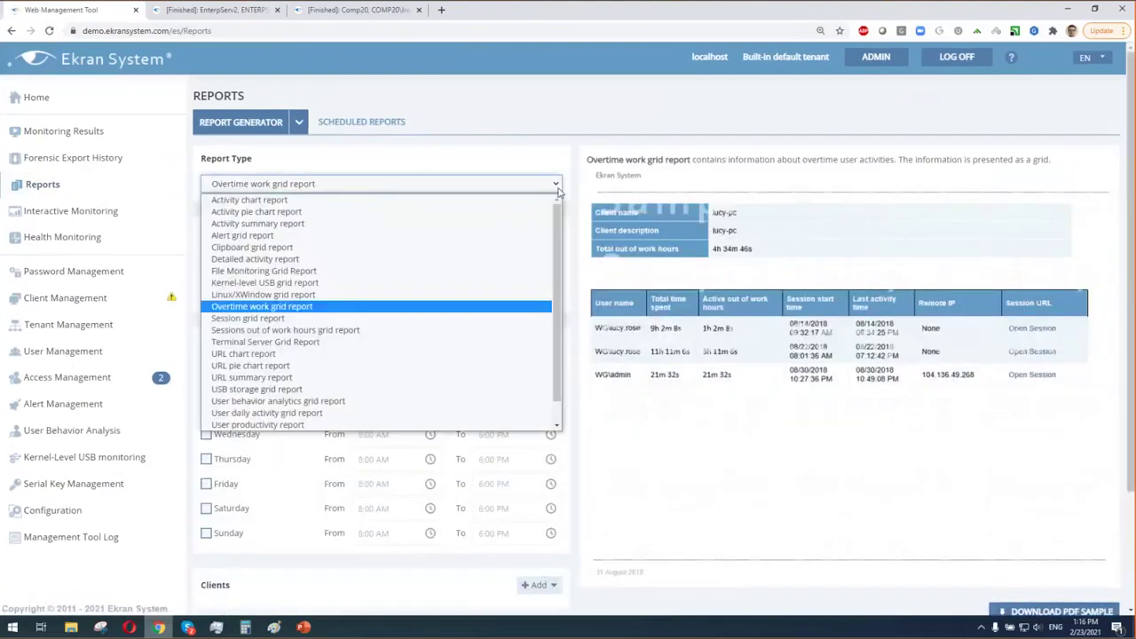
left_click(263, 426)
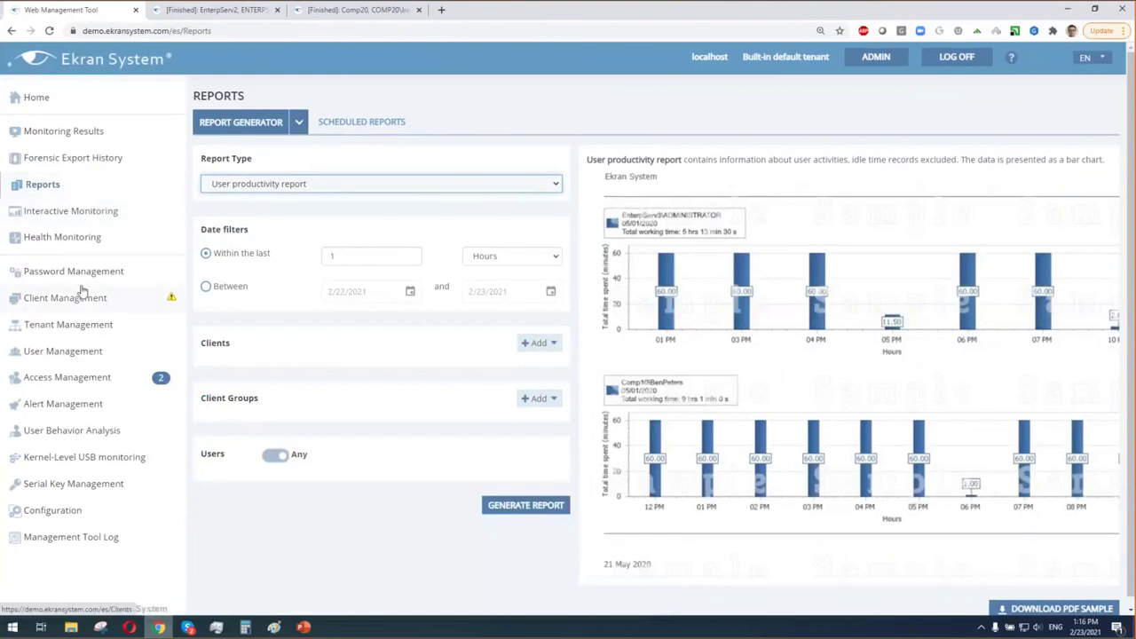
- Open the Upload xlsx files alert for editing, add two blank rules and review the available rule parameters
left_click(73, 410)
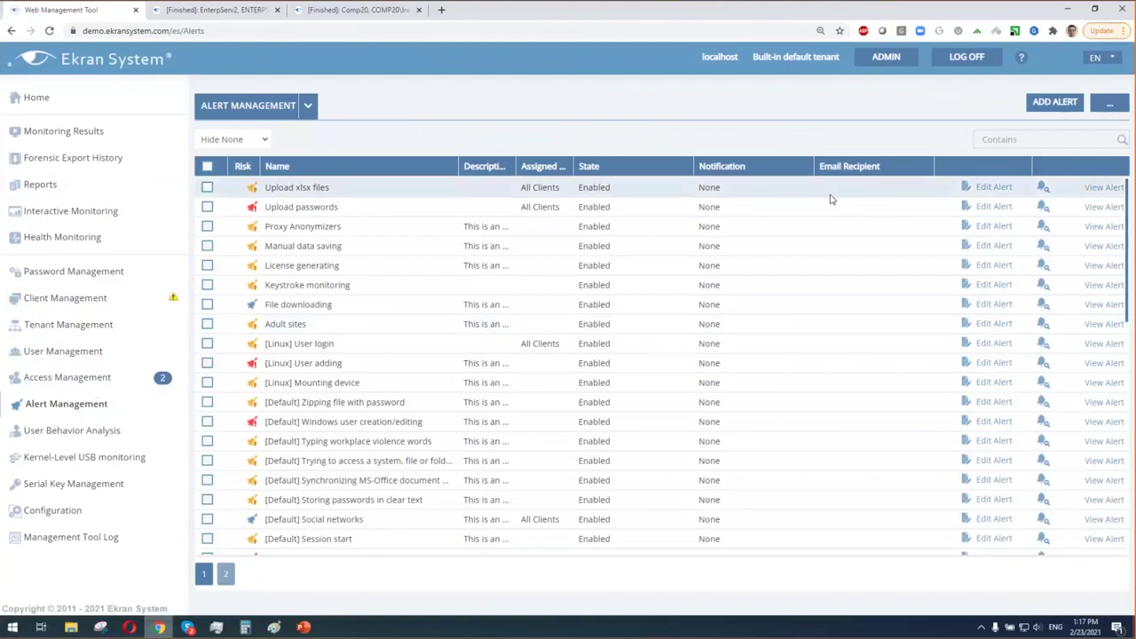
left_click(995, 190)
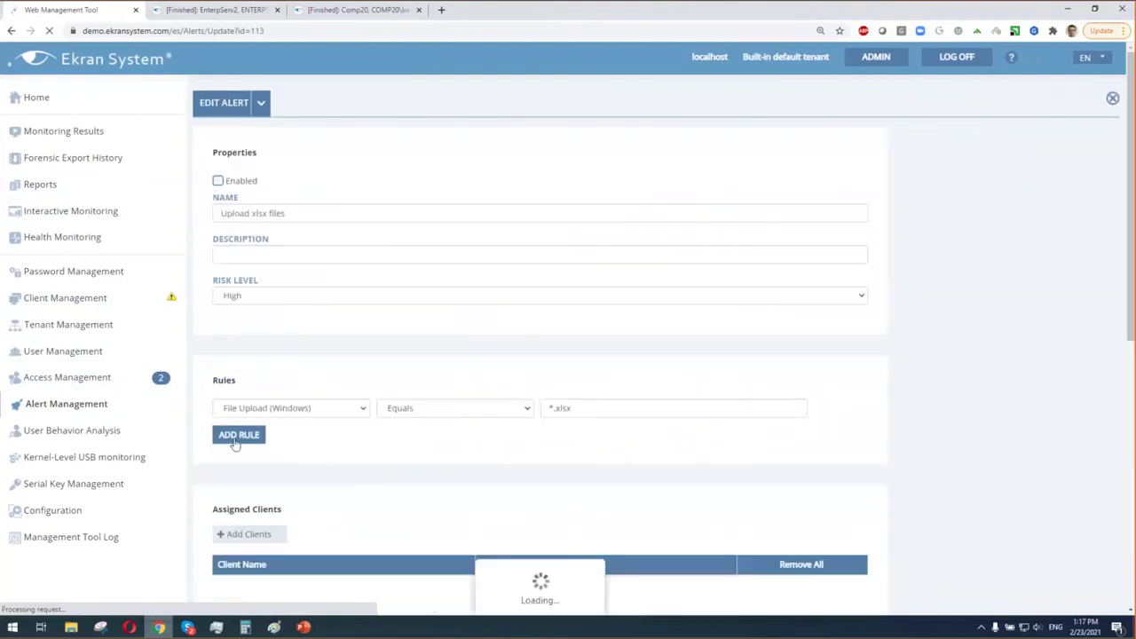
left_click(238, 435)
left_click(238, 461)
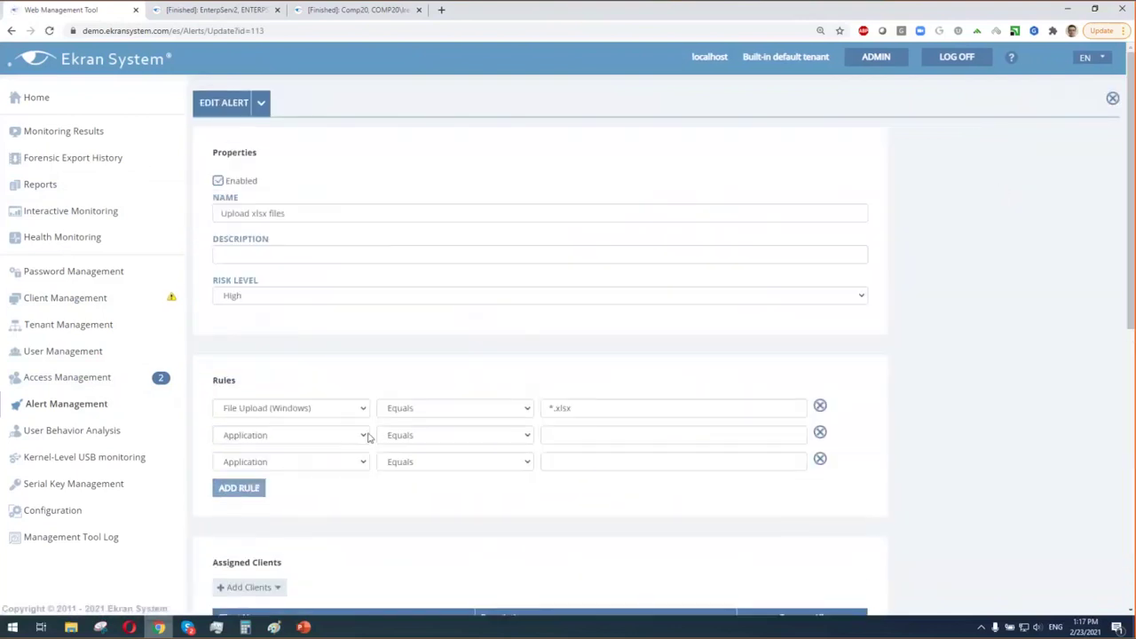
left_click(363, 435)
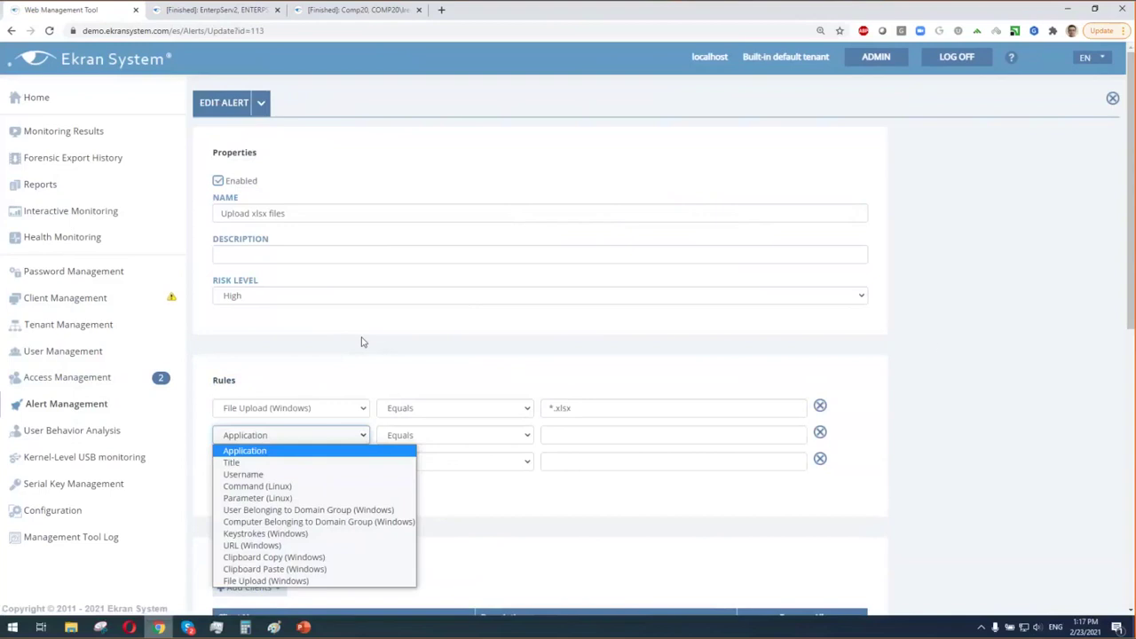
left_click(866, 392)
- Enable e-mail notification and the user warning message for the alert, with Block user on all computers as the additional action
scroll(840, 397, "down", 3)
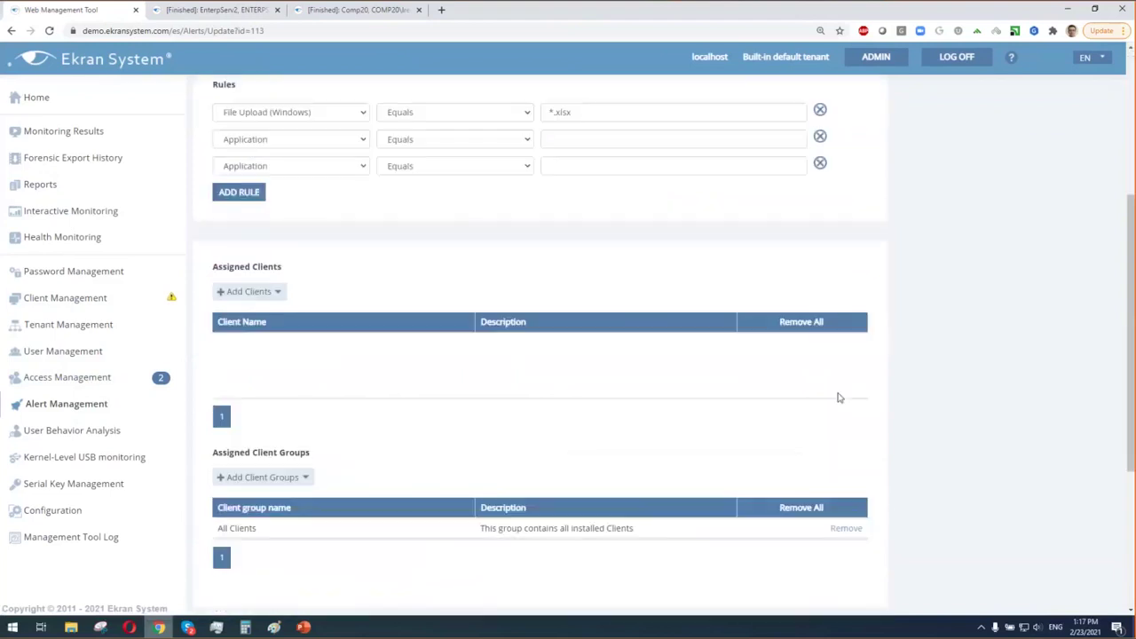
scroll(840, 398, "down", 3)
left_click(218, 418)
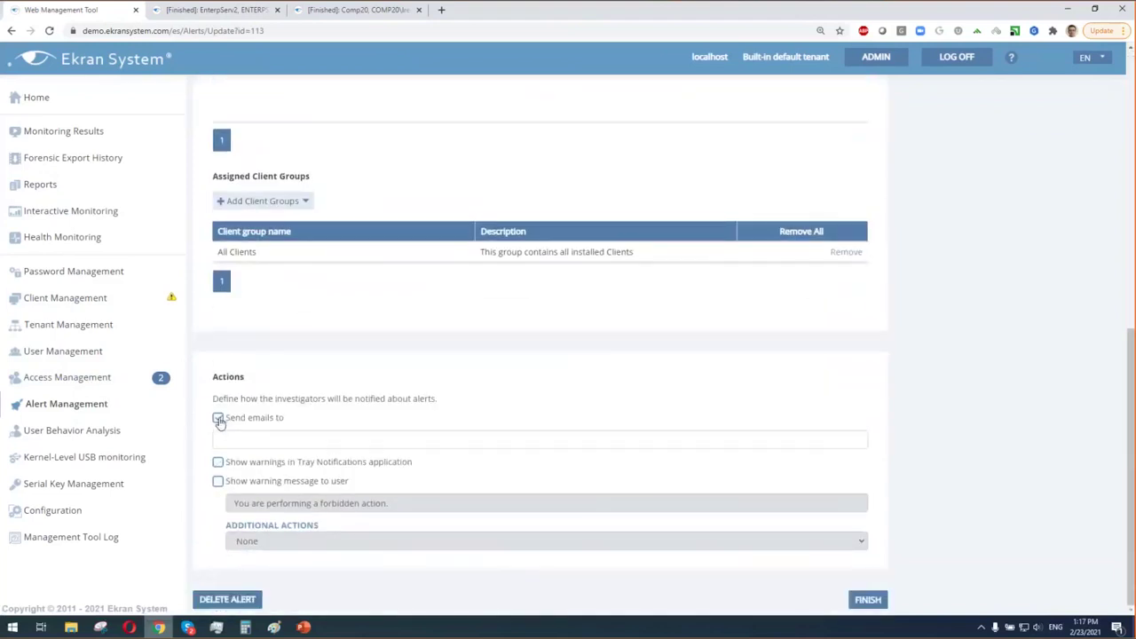
left_click(218, 481)
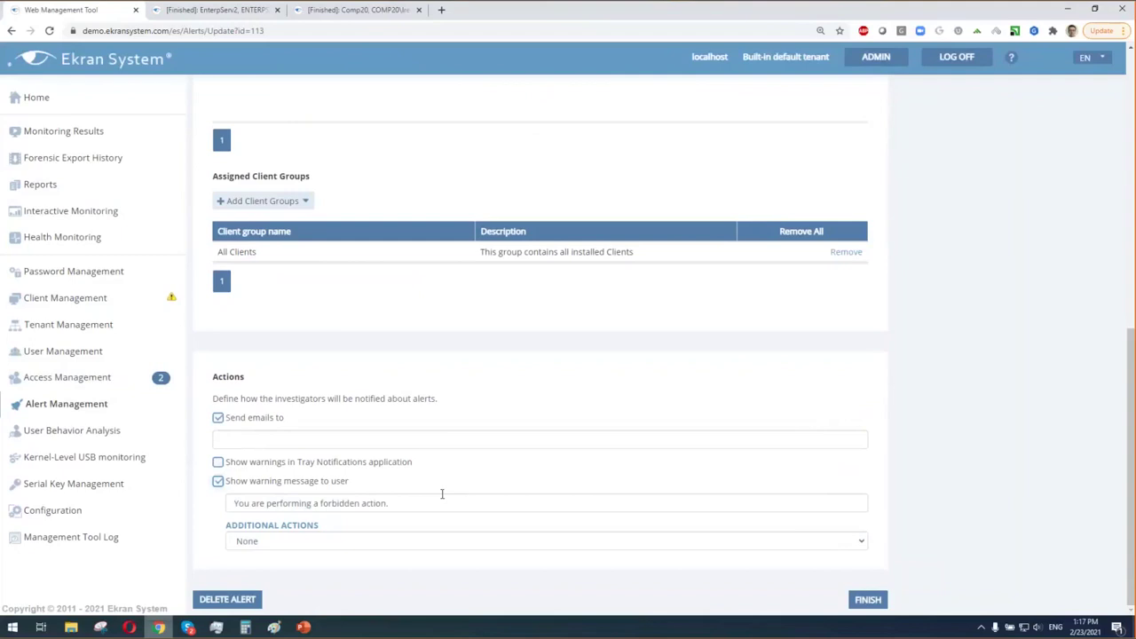
left_click(419, 541)
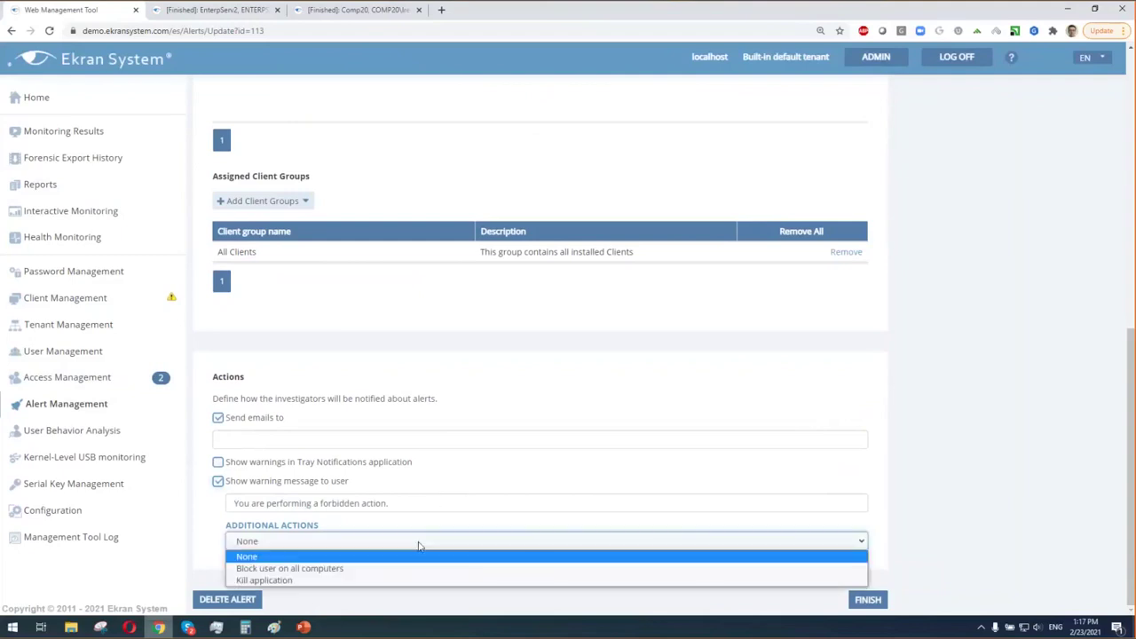
left_click(325, 569)
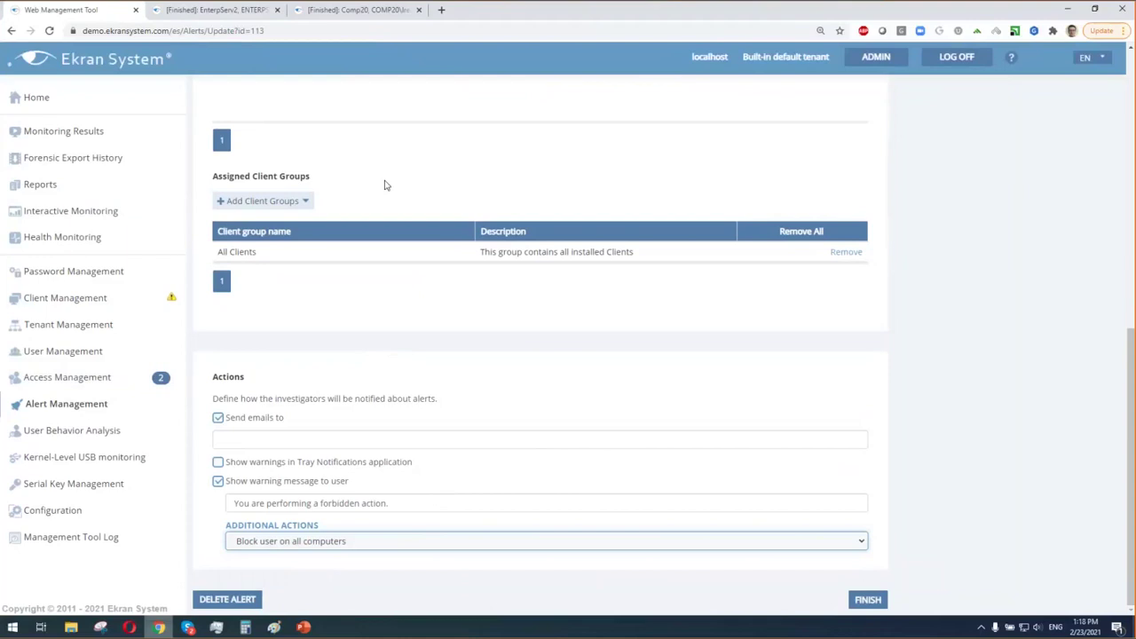
- Leave the alert without saving and open the client list in Client Management
left_click(67, 299)
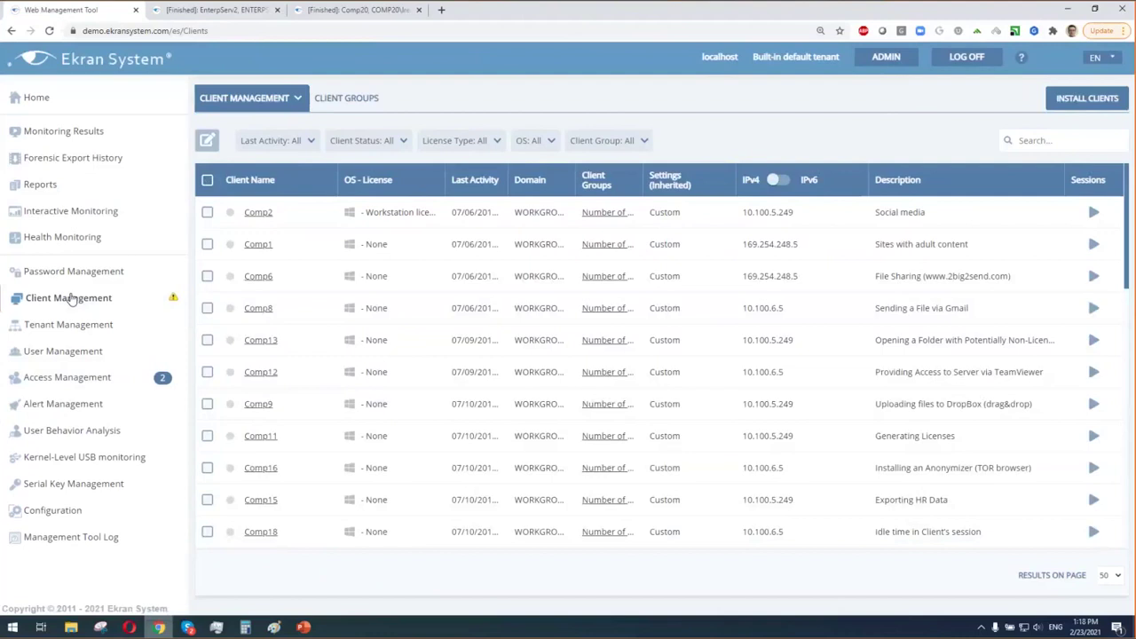
- Open client Comp1 for editing and review its monitoring time, user and application filtering settings, including the application filter states
left_click(256, 247)
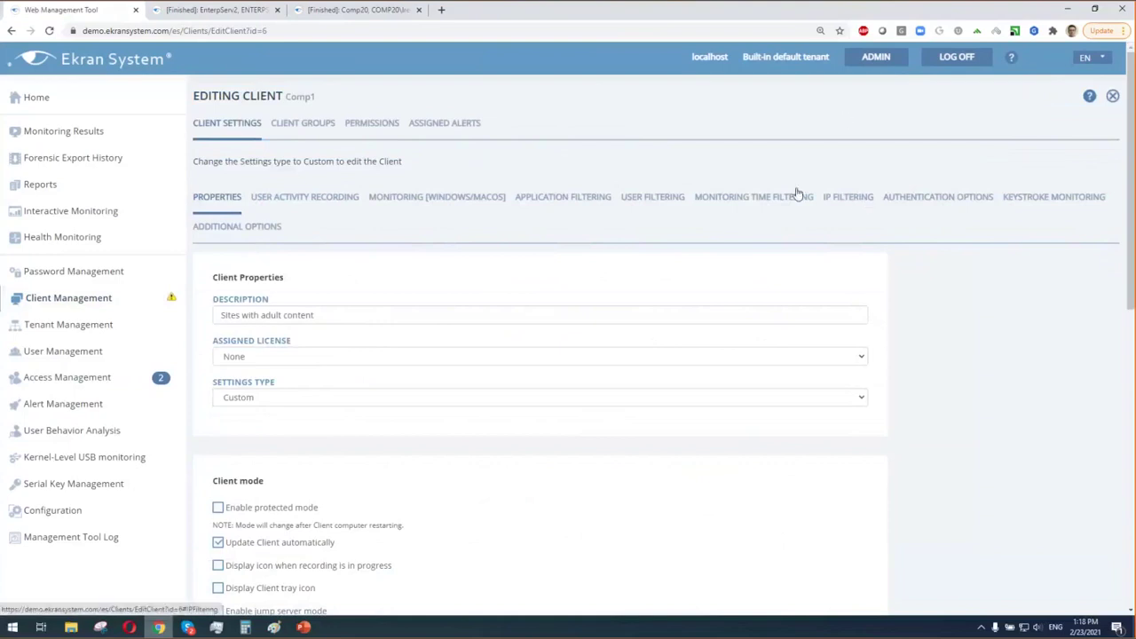
left_click(756, 197)
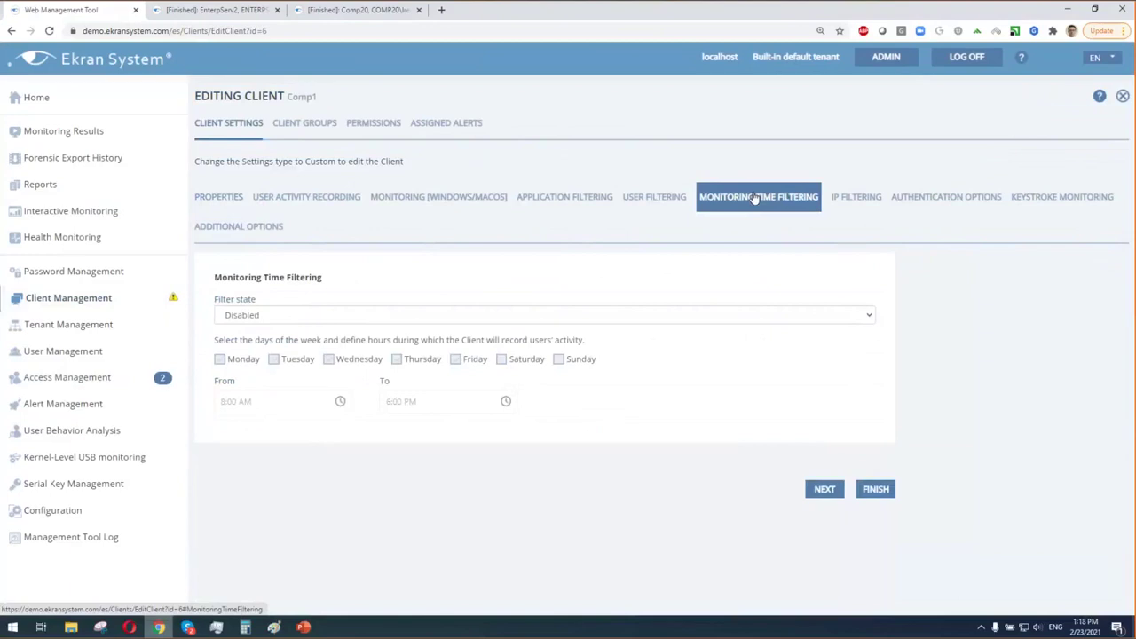
left_click(658, 204)
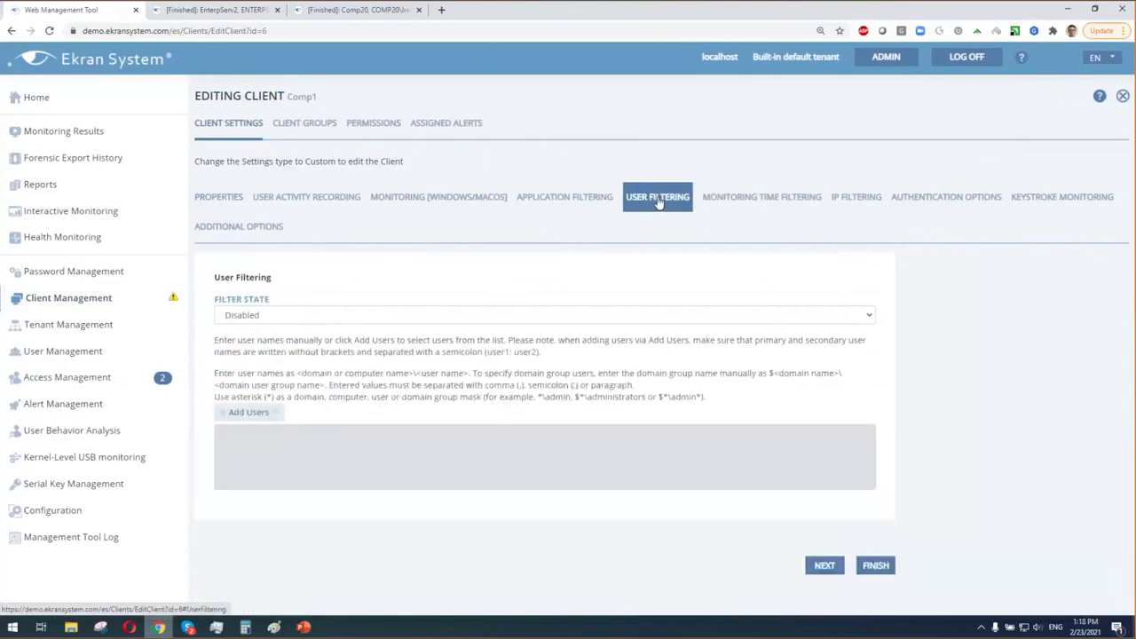
left_click(582, 203)
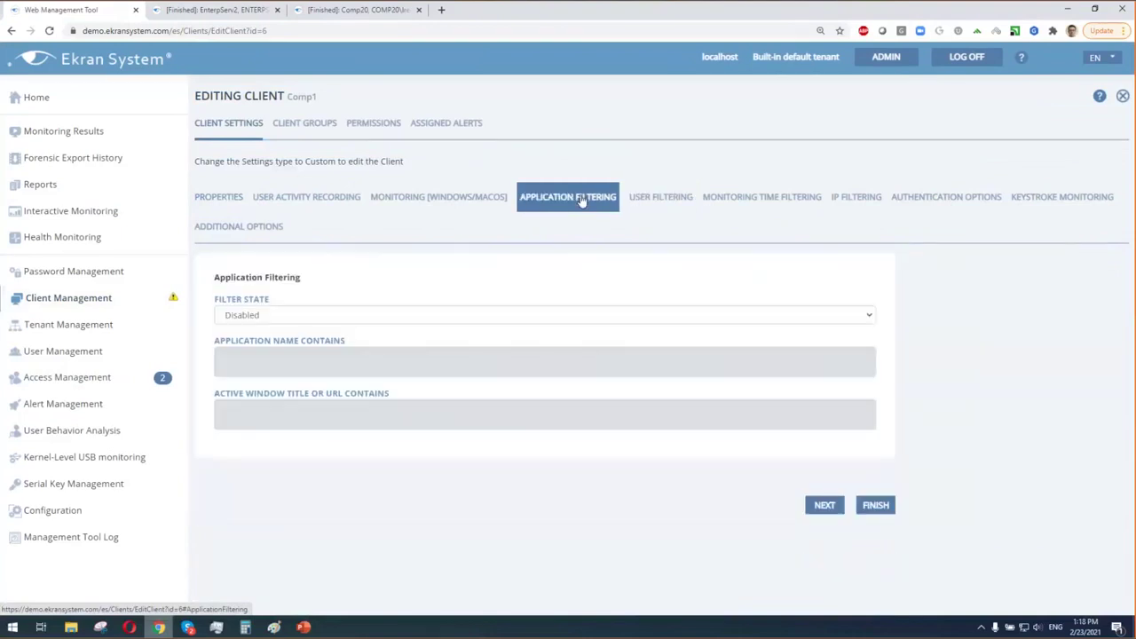
left_click(560, 315)
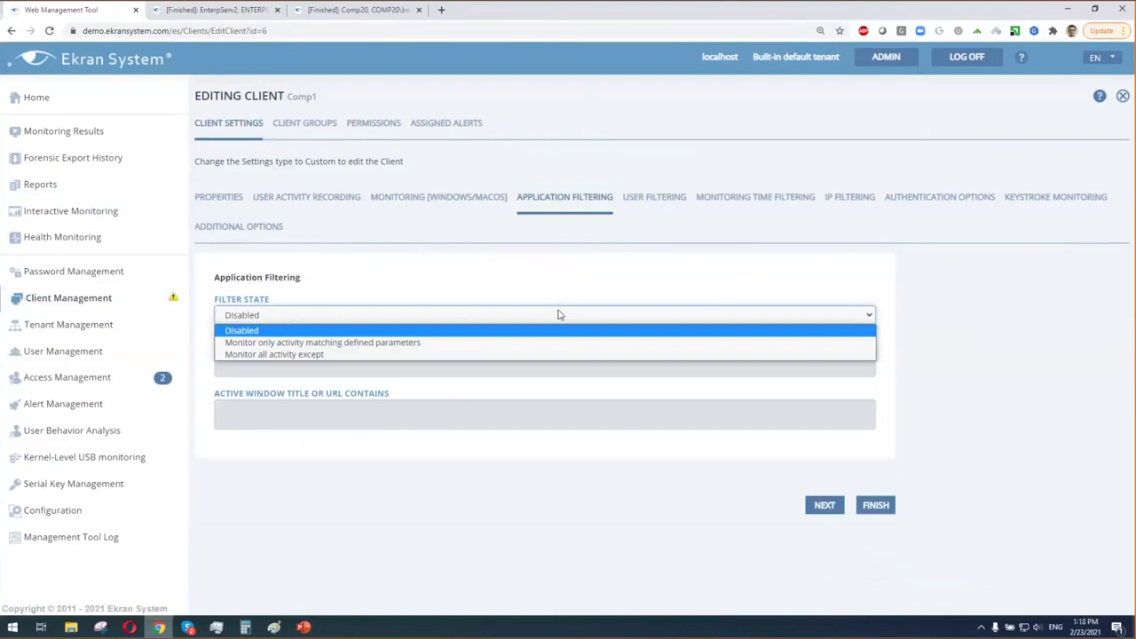
left_click(655, 257)
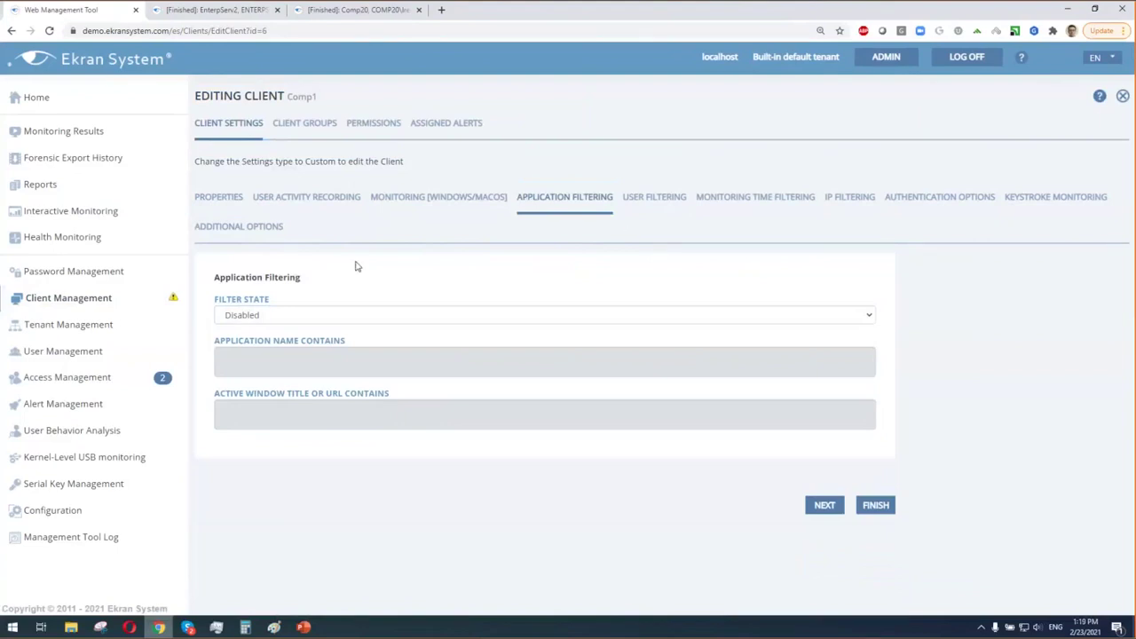
- Open the system configuration and review the ticketing system integration and the SIEM integration log settings
left_click(53, 511)
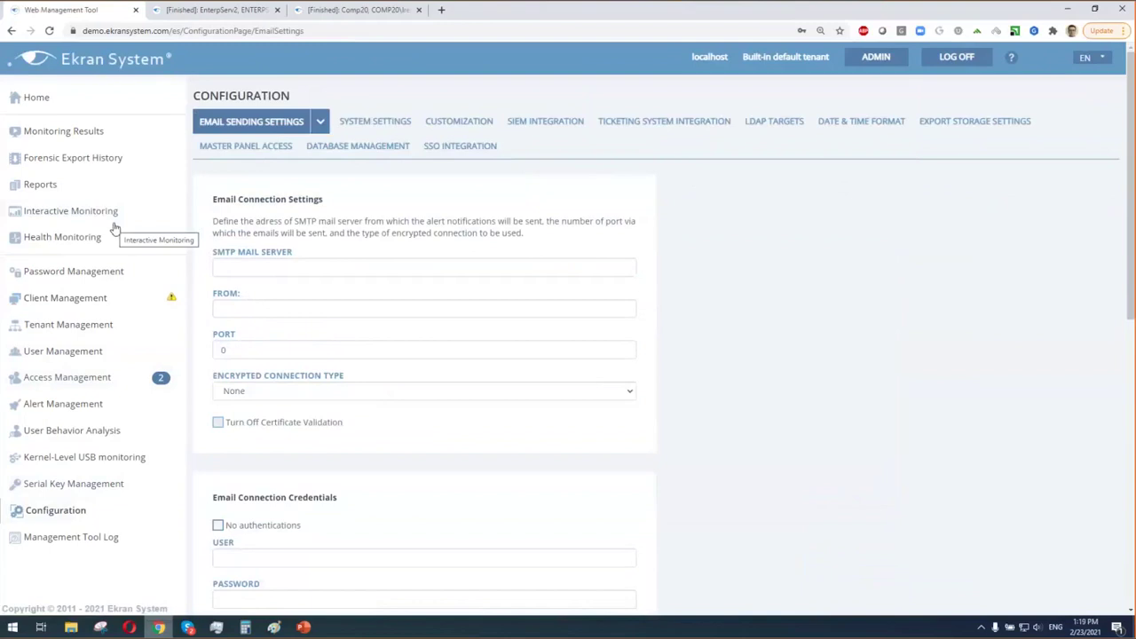
left_click(648, 122)
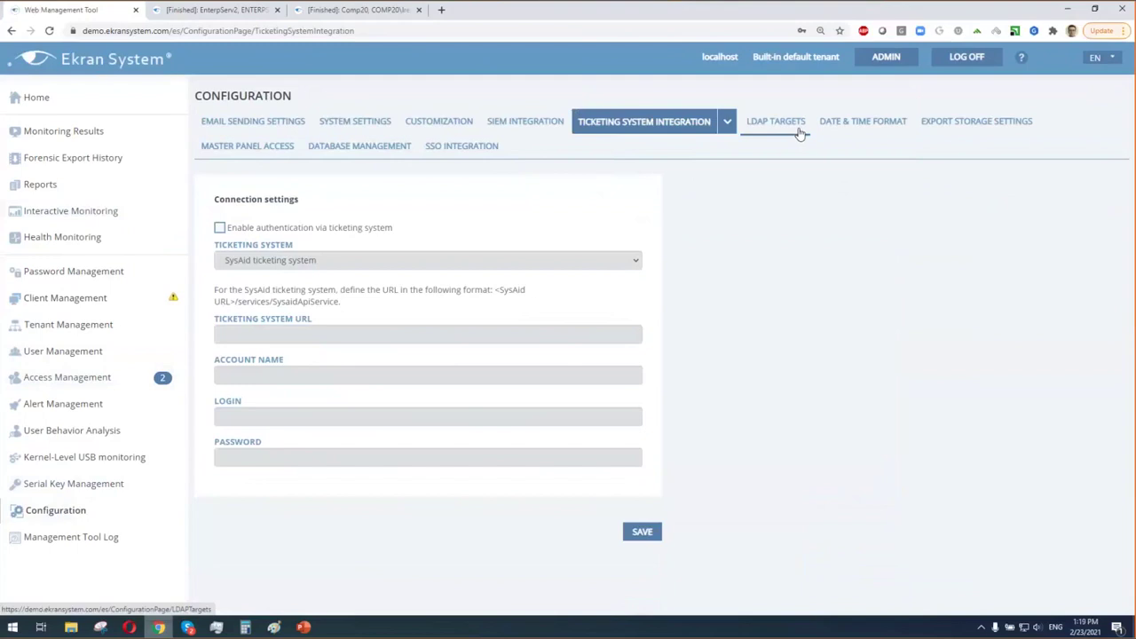
left_click(522, 129)
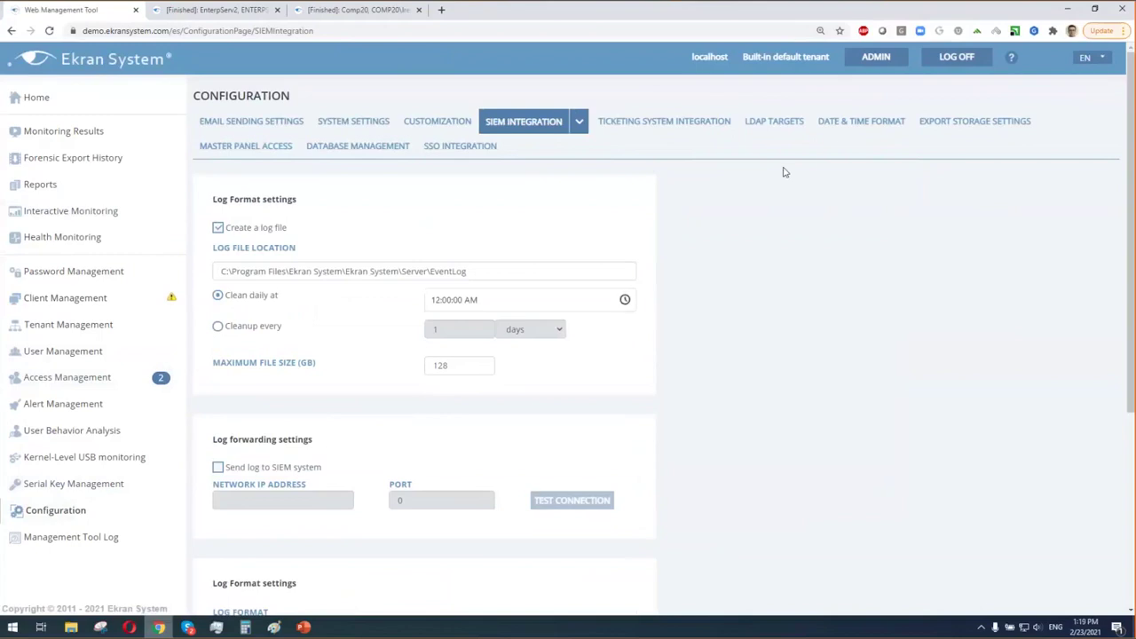
scroll(789, 296, "down", 2)
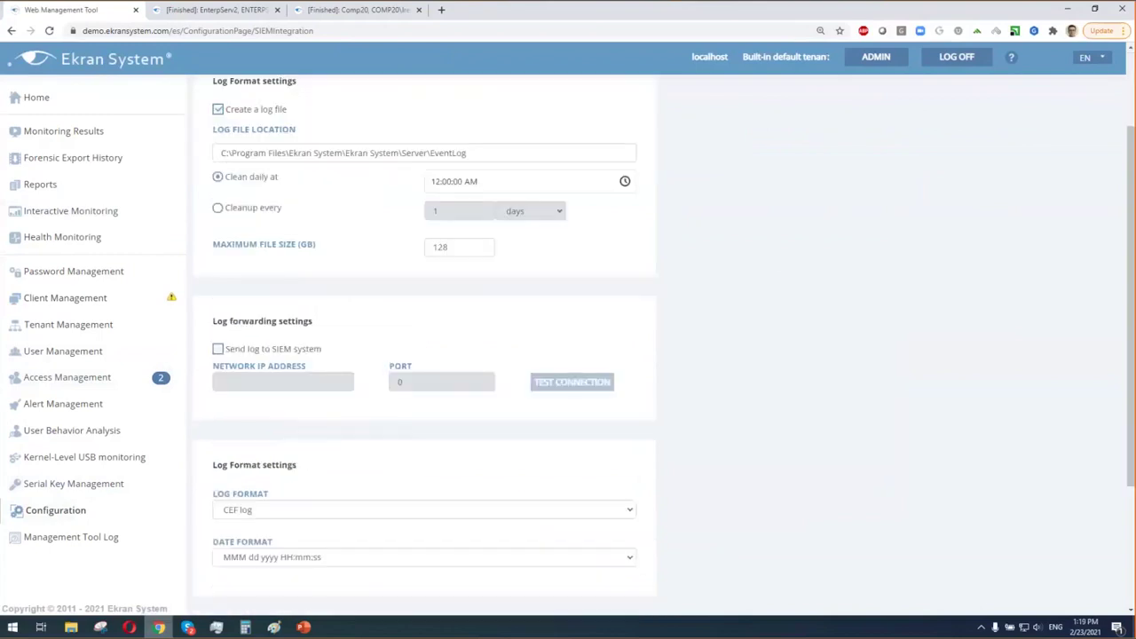
scroll(657, 346, "up", 1)
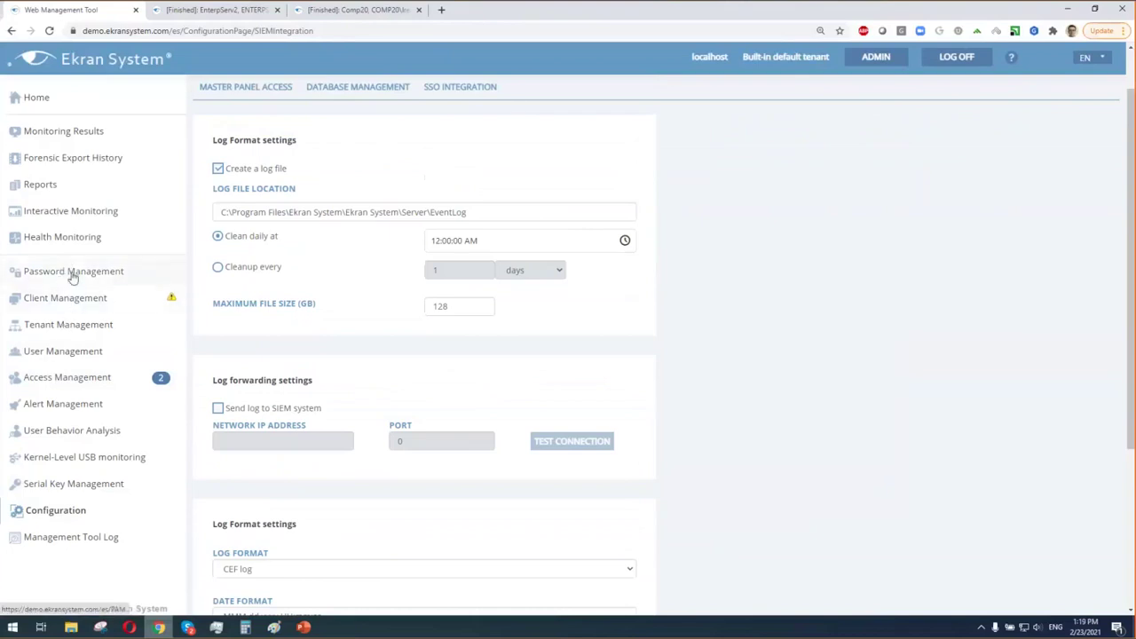
- Start adding a user under Endpoint Access Control in Access Management, with the restriction type Allow access without approval during working time
left_click(96, 380)
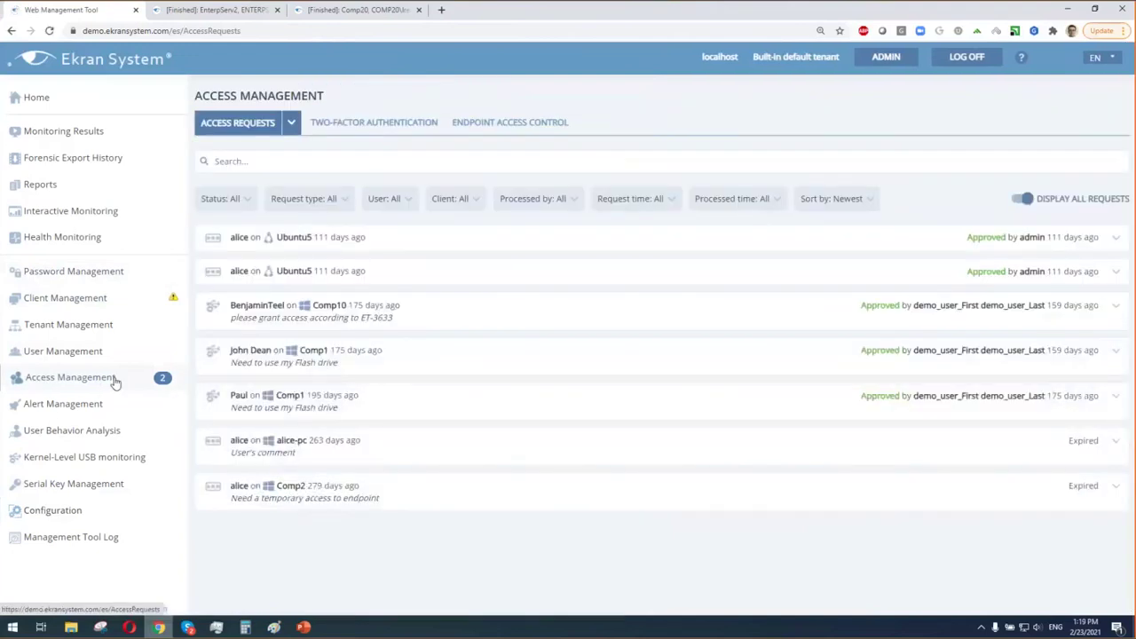
left_click(511, 130)
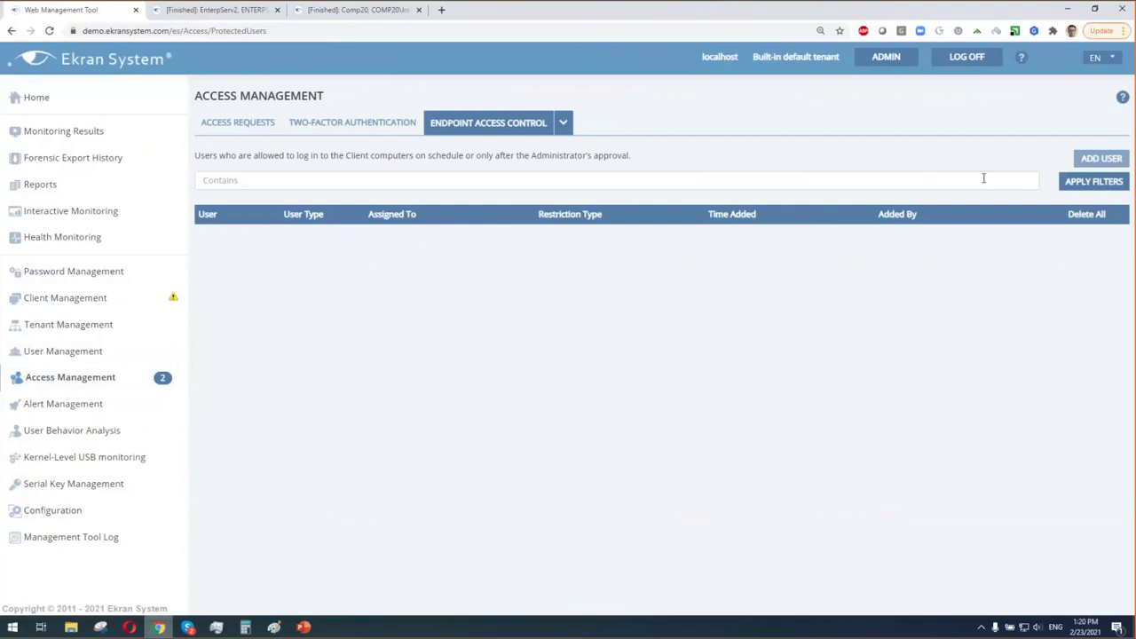
left_click(1101, 160)
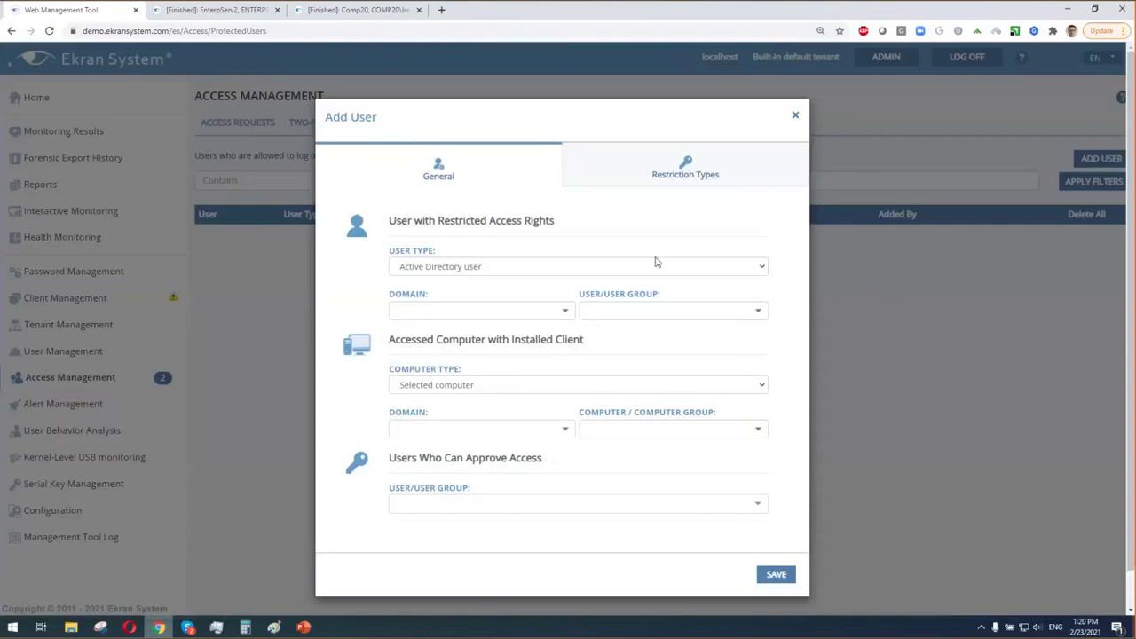
left_click(683, 174)
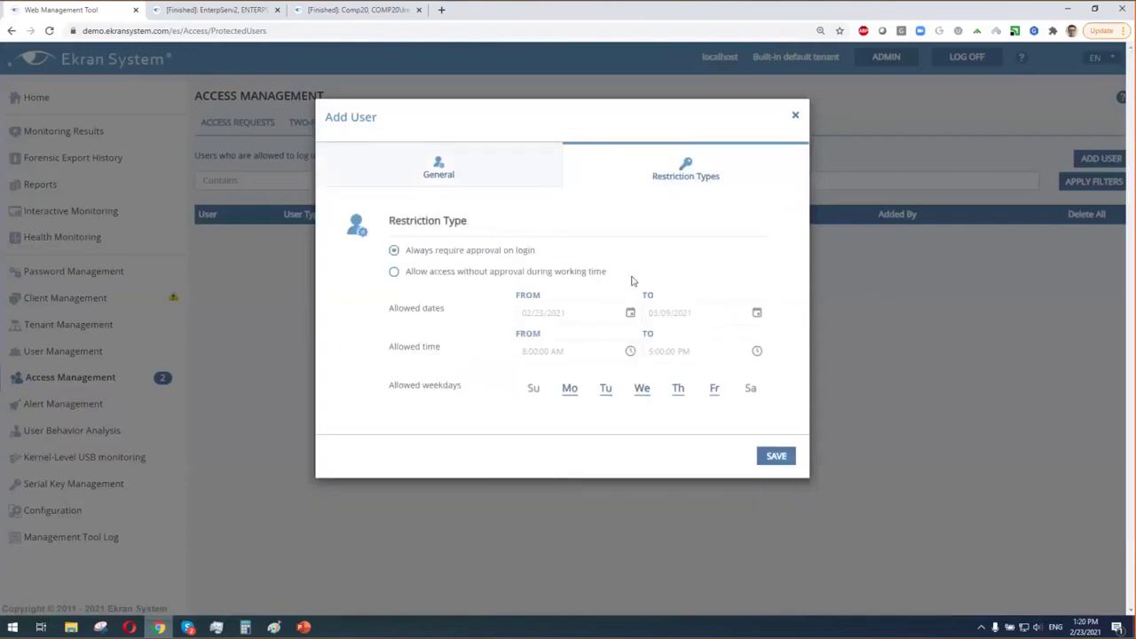
left_click(436, 274)
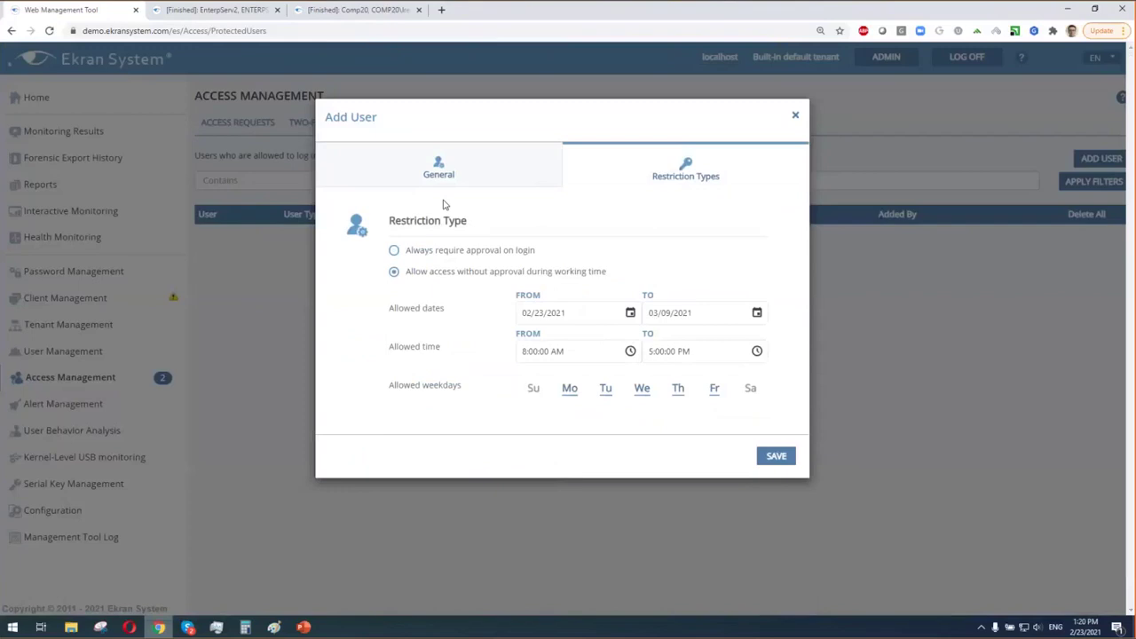
- Select the Administrators group and the admin user as access approvers, and close the new user dialog without saving
left_click(458, 176)
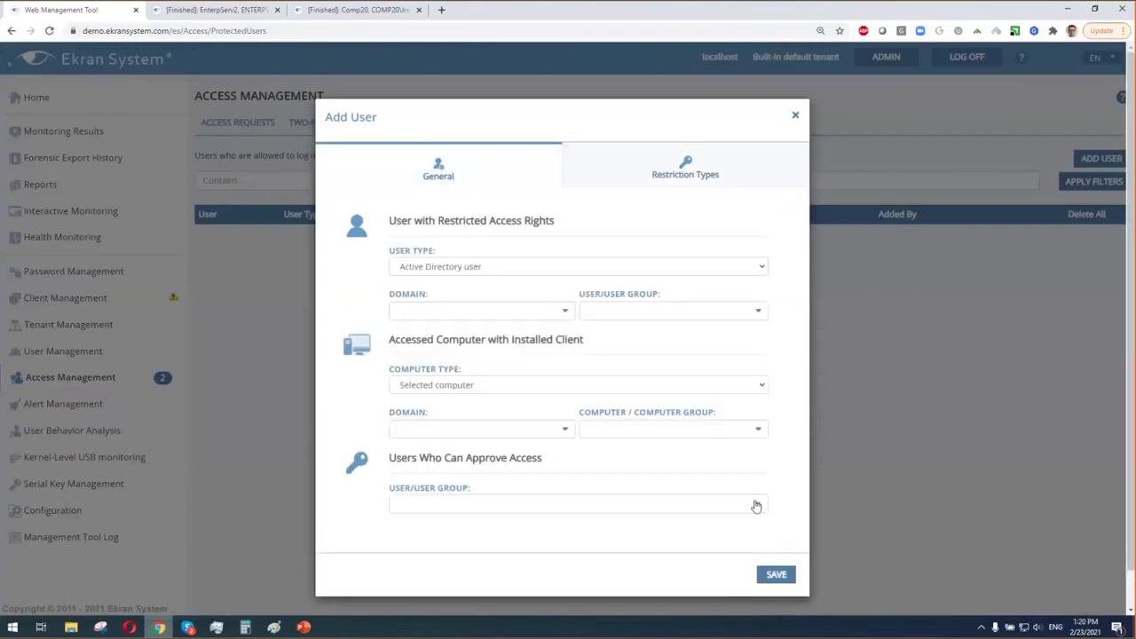
left_click(756, 505)
left_click(404, 578)
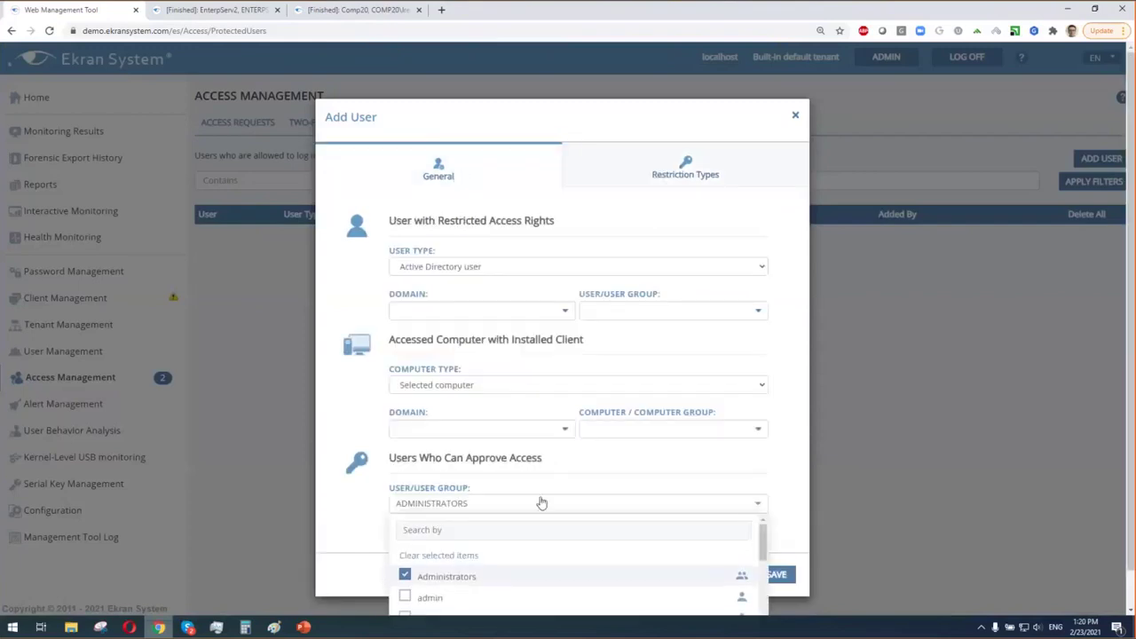
left_click(404, 599)
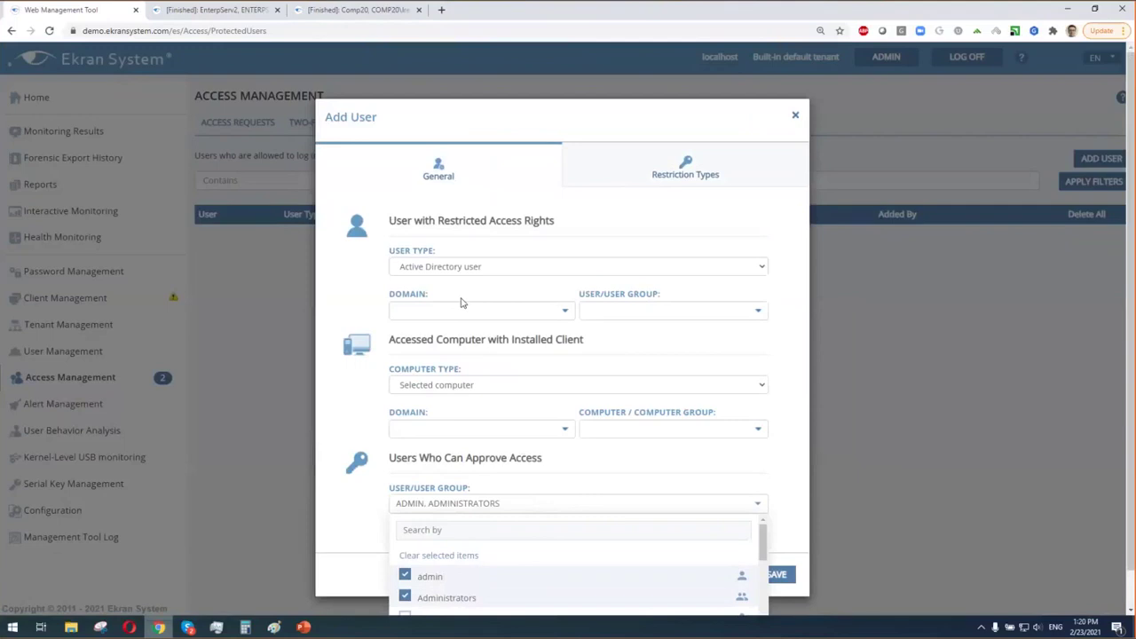
left_click(795, 115)
left_click(795, 114)
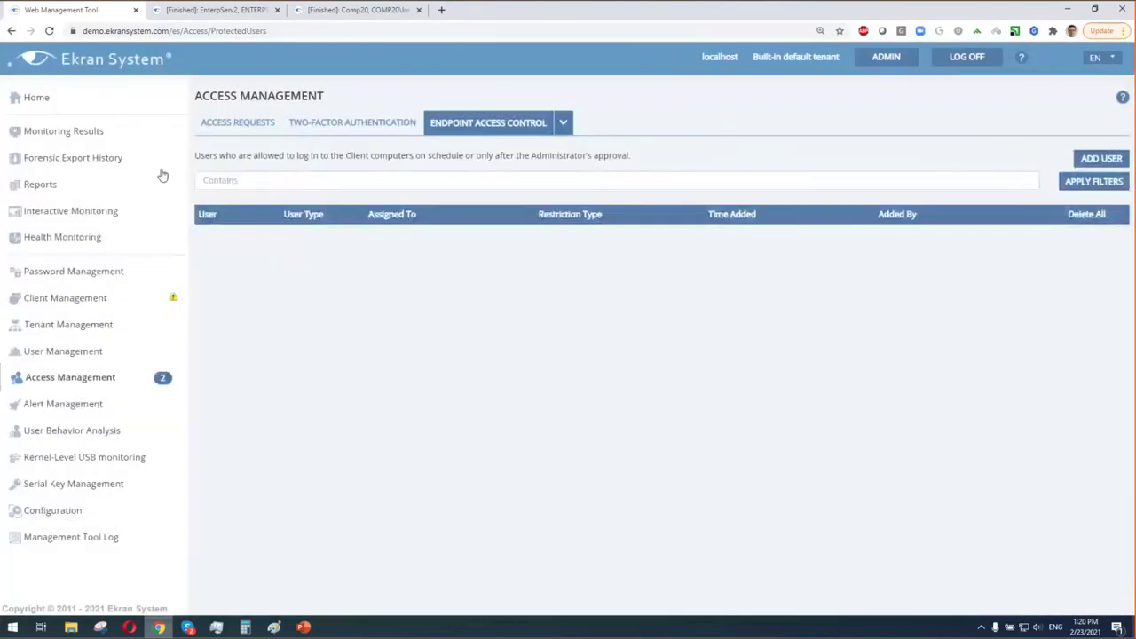
- Return to the access requests list and review the submitted requests
left_click(63, 382)
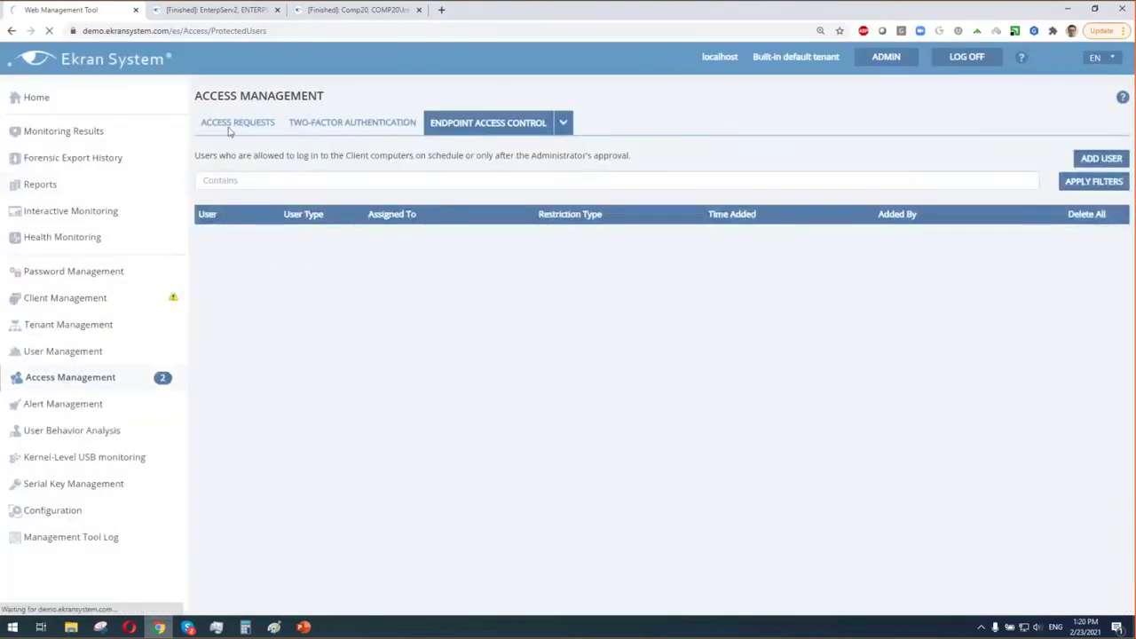
left_click(229, 125)
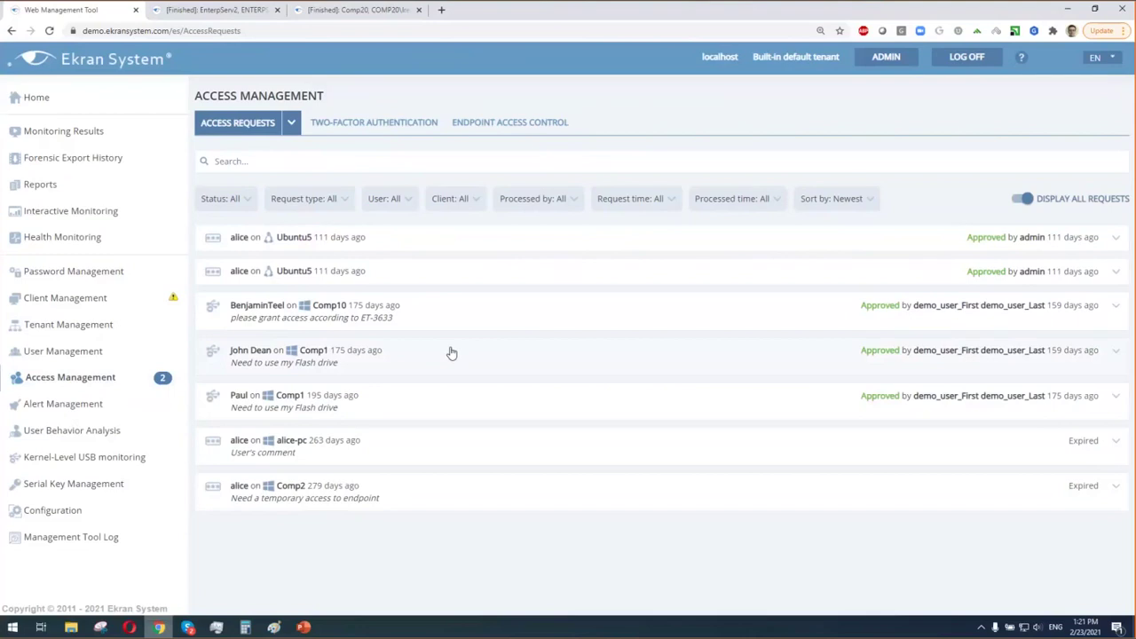
- Start adding a secret in Password Management and set its secret type to Unix account (SSH)
left_click(105, 273)
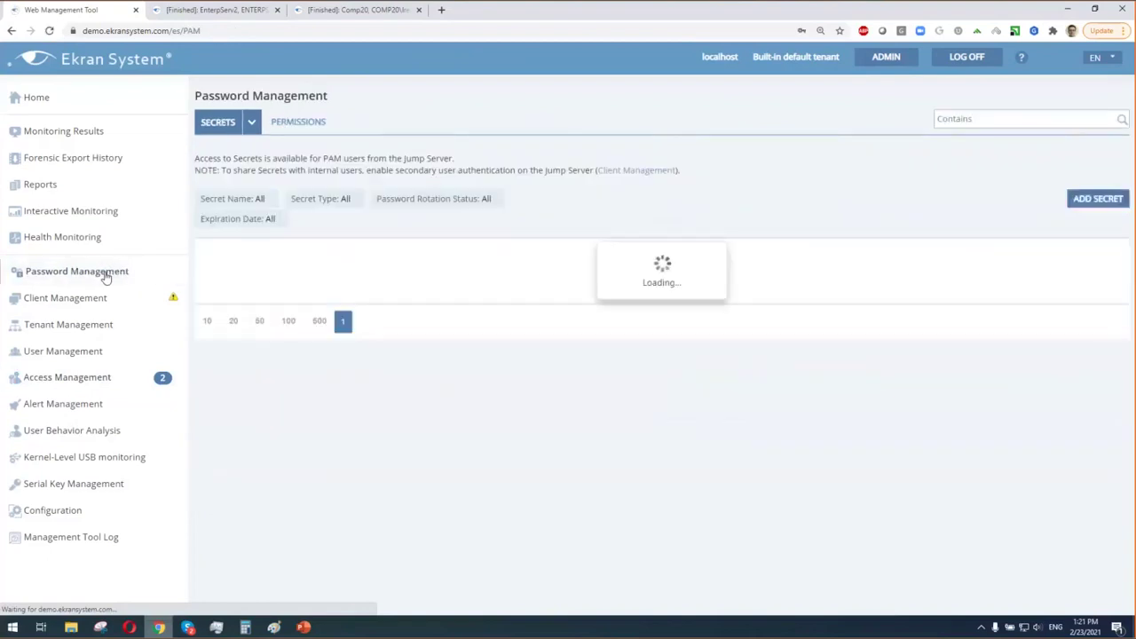
left_click(1101, 200)
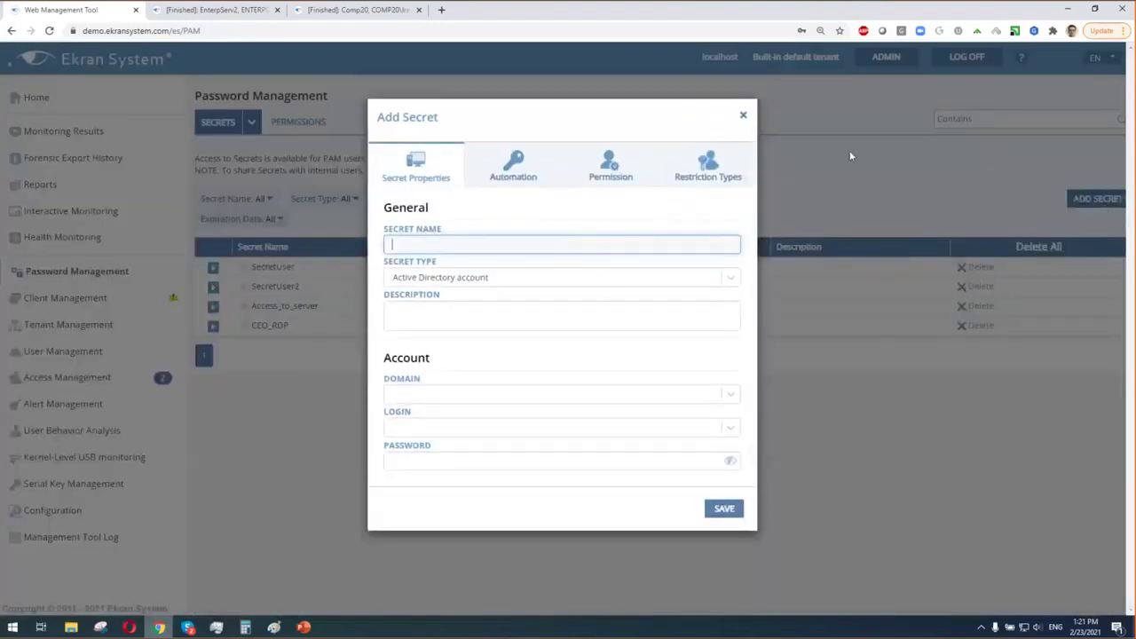
left_click(734, 278)
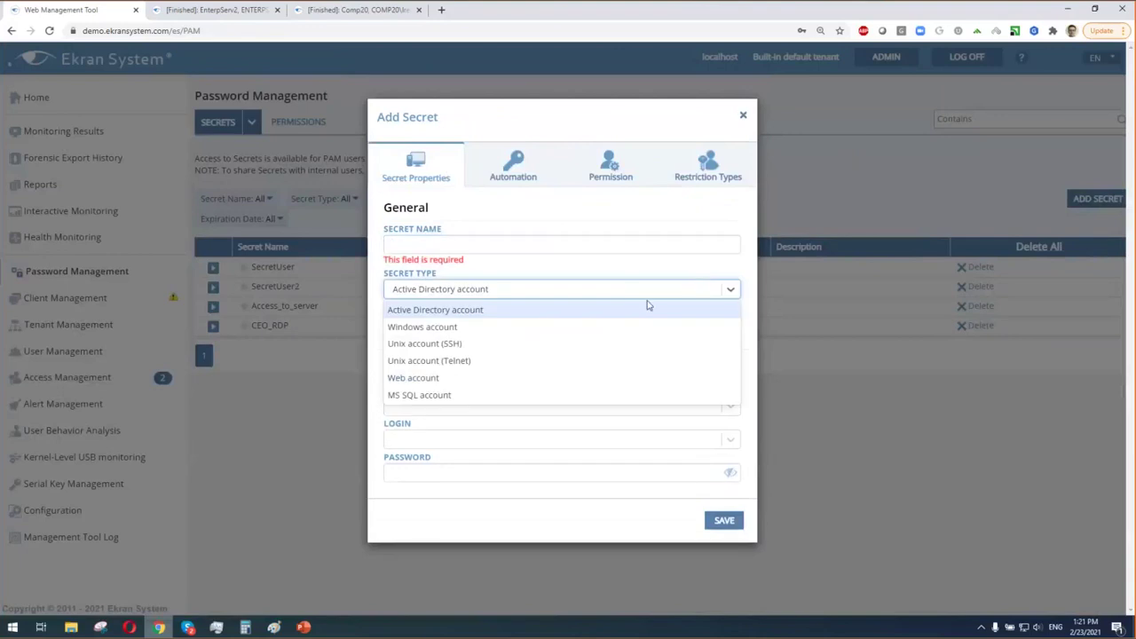
left_click(467, 347)
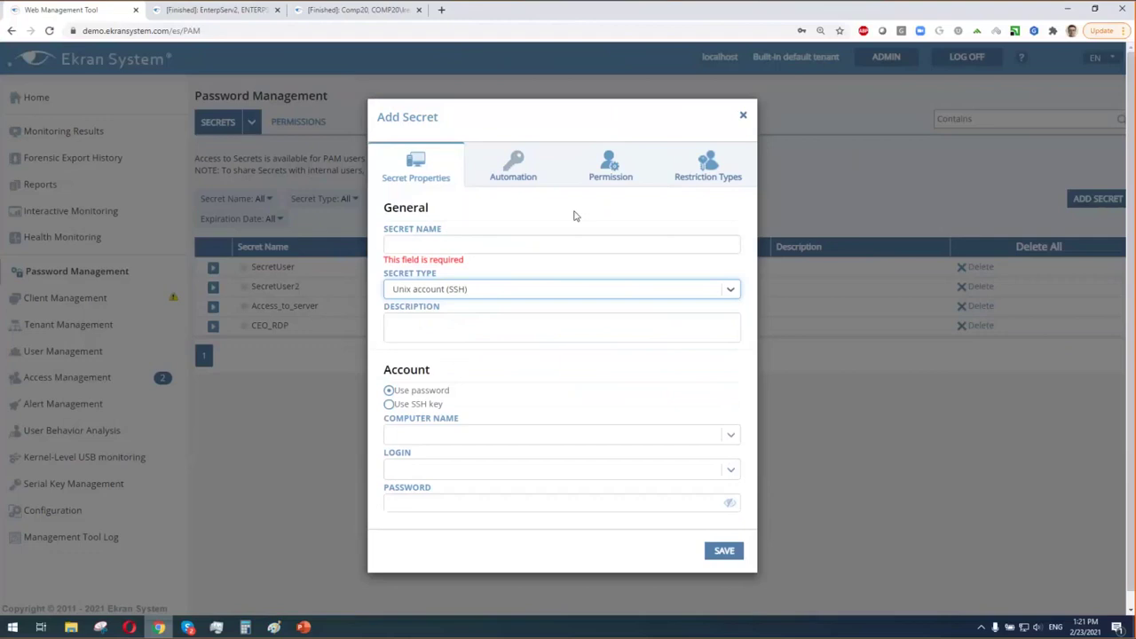
- Grant InternalUser2 and admin permission on the new secret, and set admin's role to Editor
left_click(608, 175)
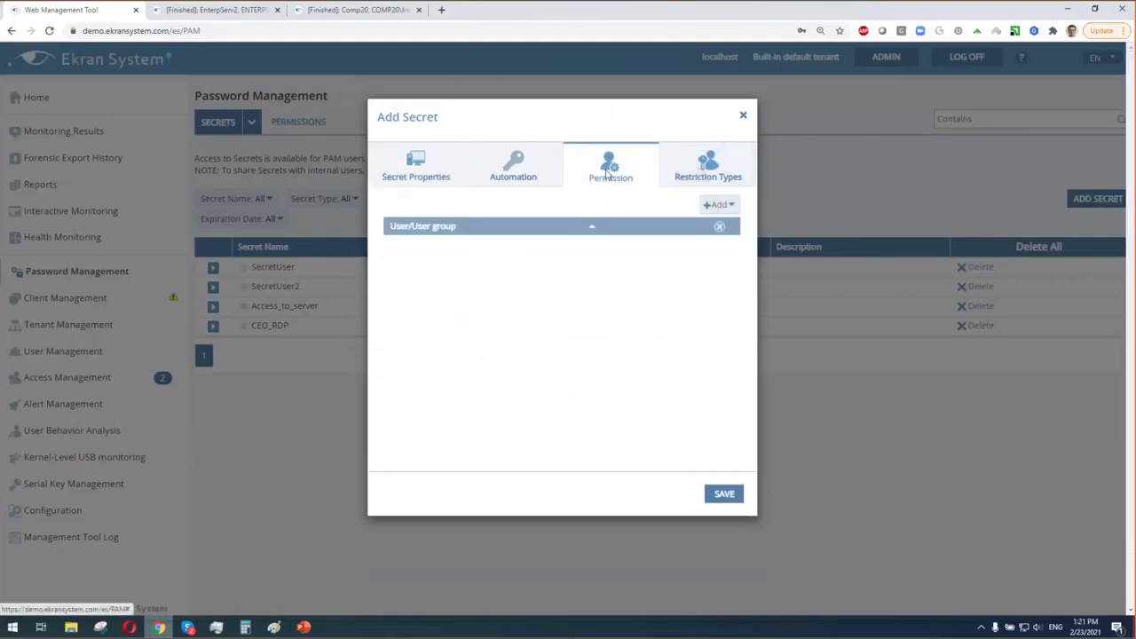
left_click(719, 207)
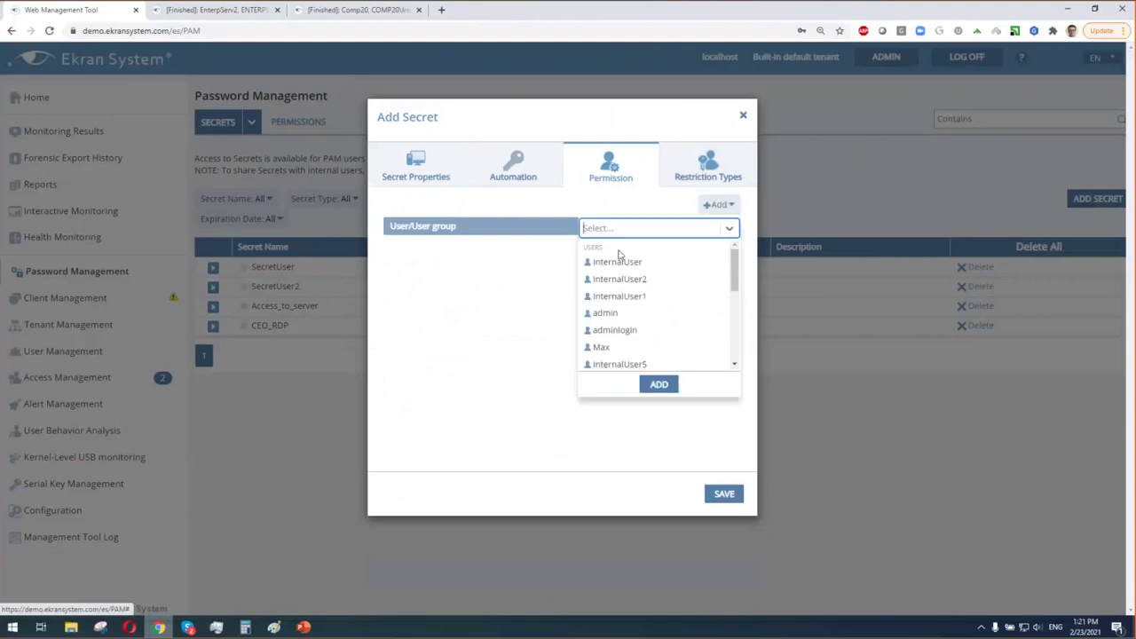
left_click(619, 279)
left_click(607, 295)
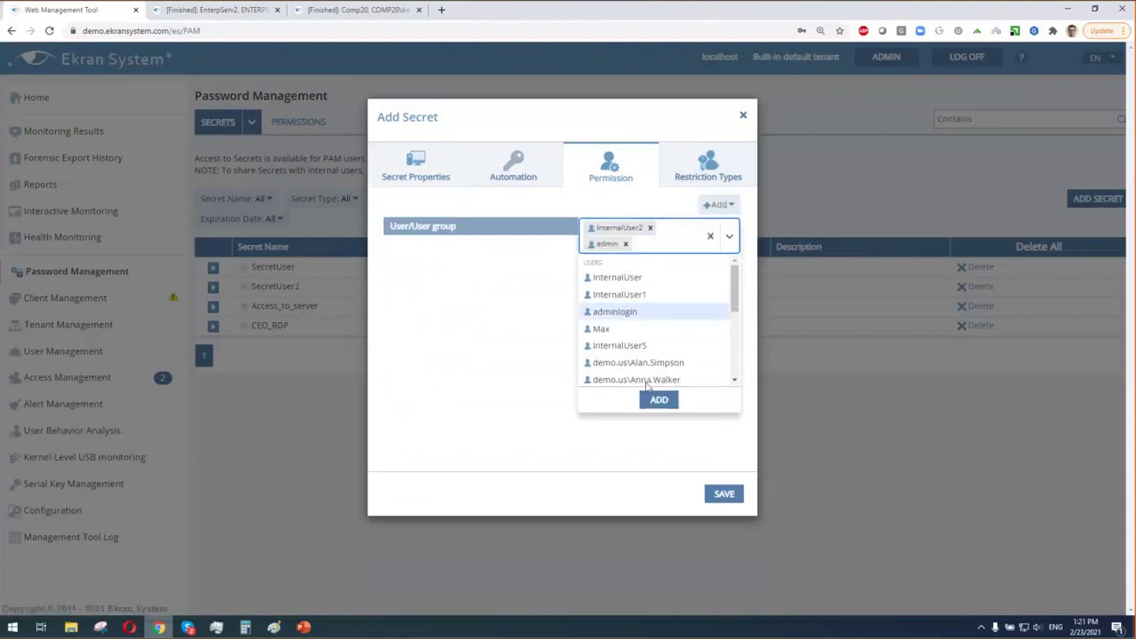
left_click(657, 399)
left_click(687, 248)
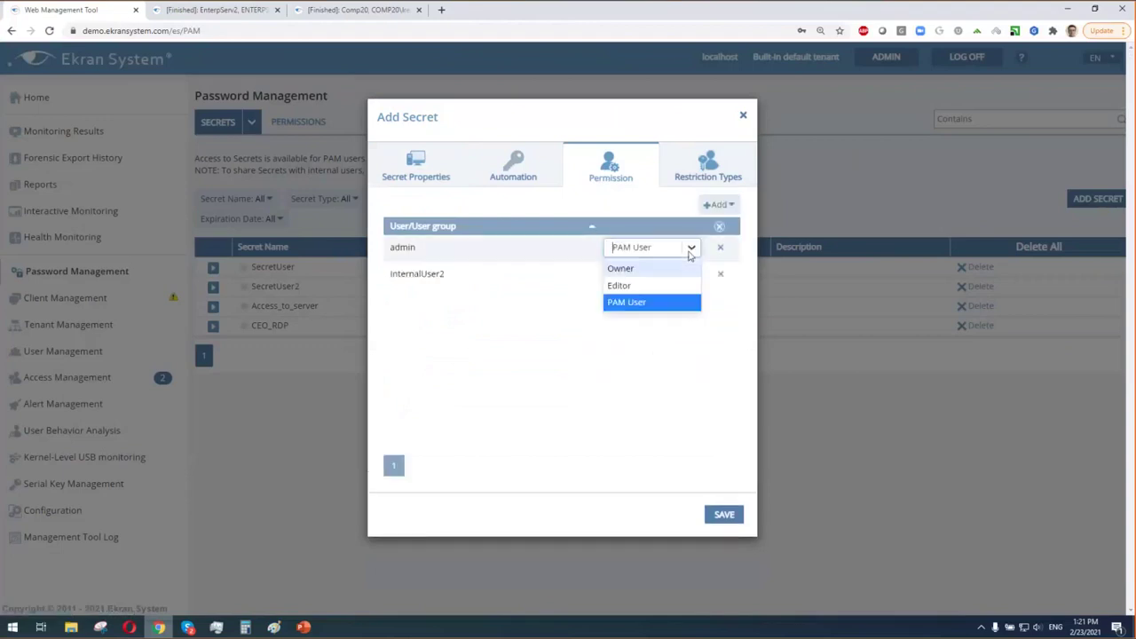
left_click(622, 286)
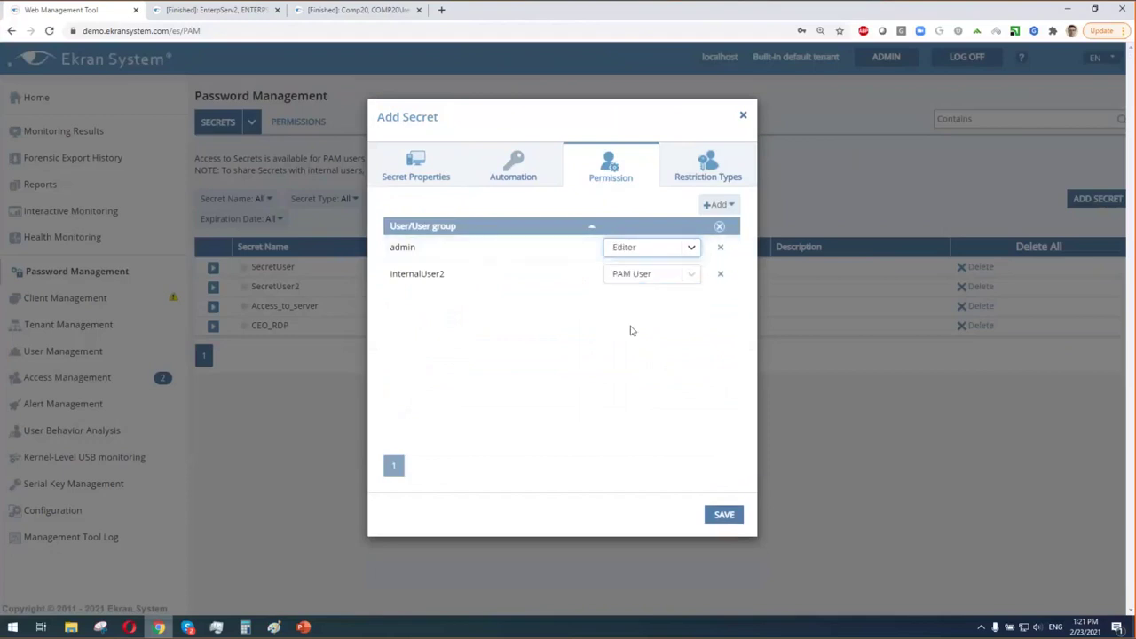
- Set the secret's restriction type to Allow access without approval during working hours and check the list of available approvers
left_click(711, 180)
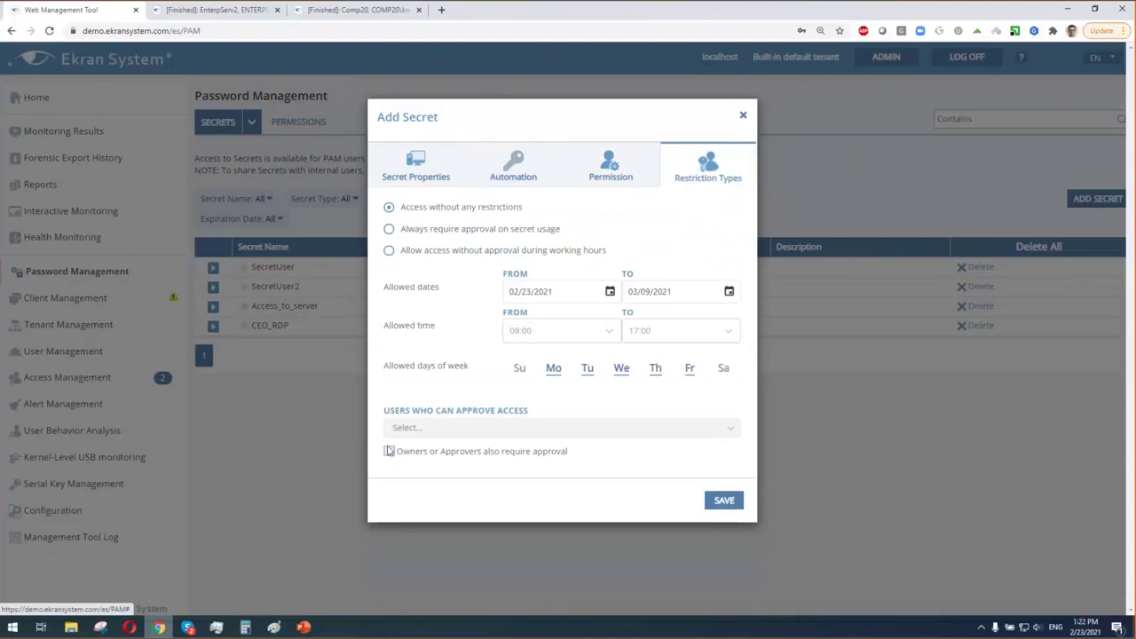
left_click(390, 252)
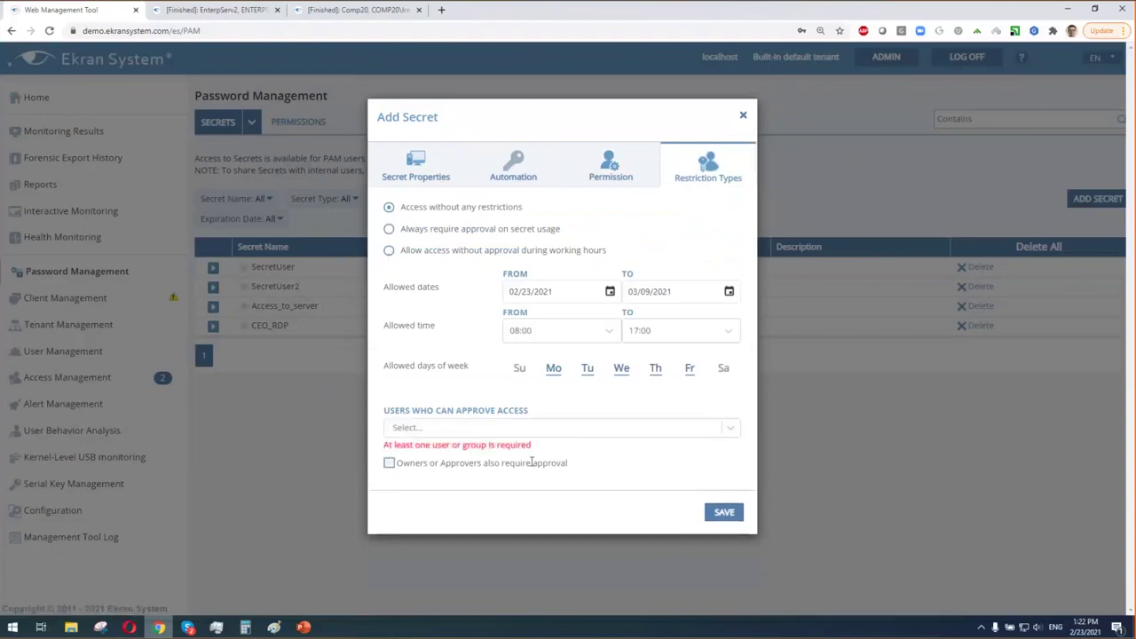
left_click(733, 437)
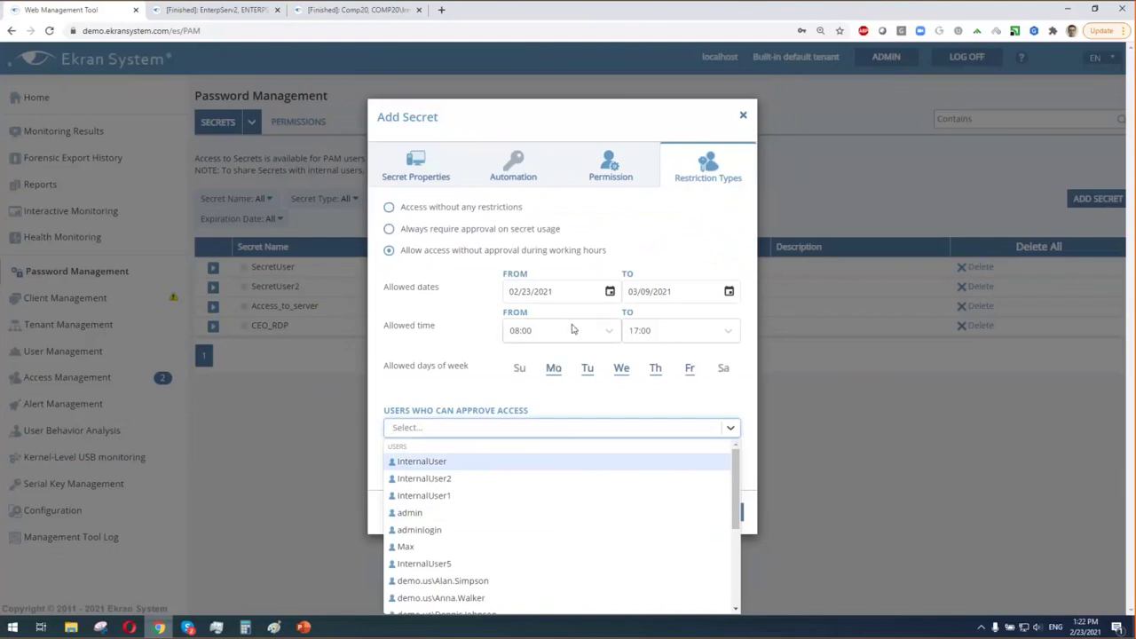
left_click(733, 412)
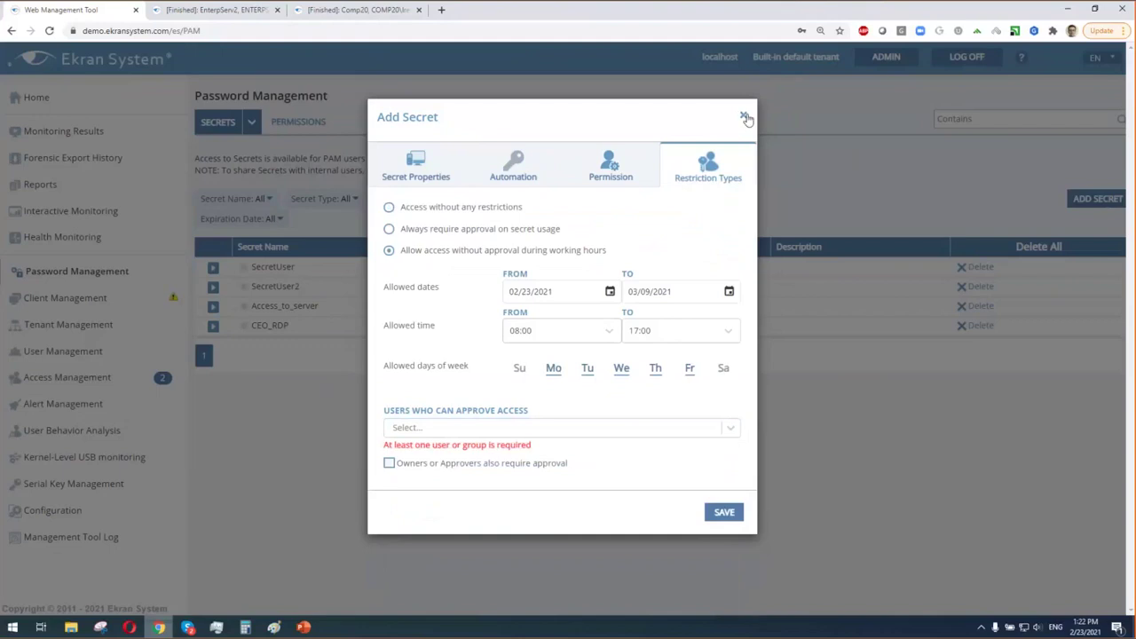
- Discard the unsaved secret and review the system state and offline clients in Health Monitoring
left_click(745, 117)
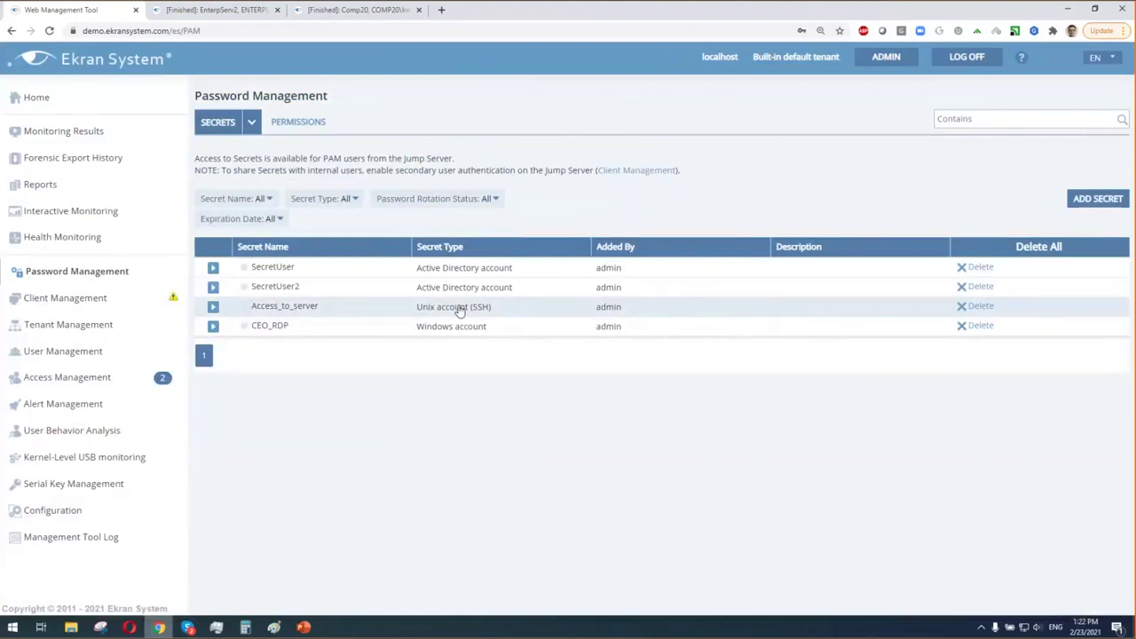
left_click(63, 239)
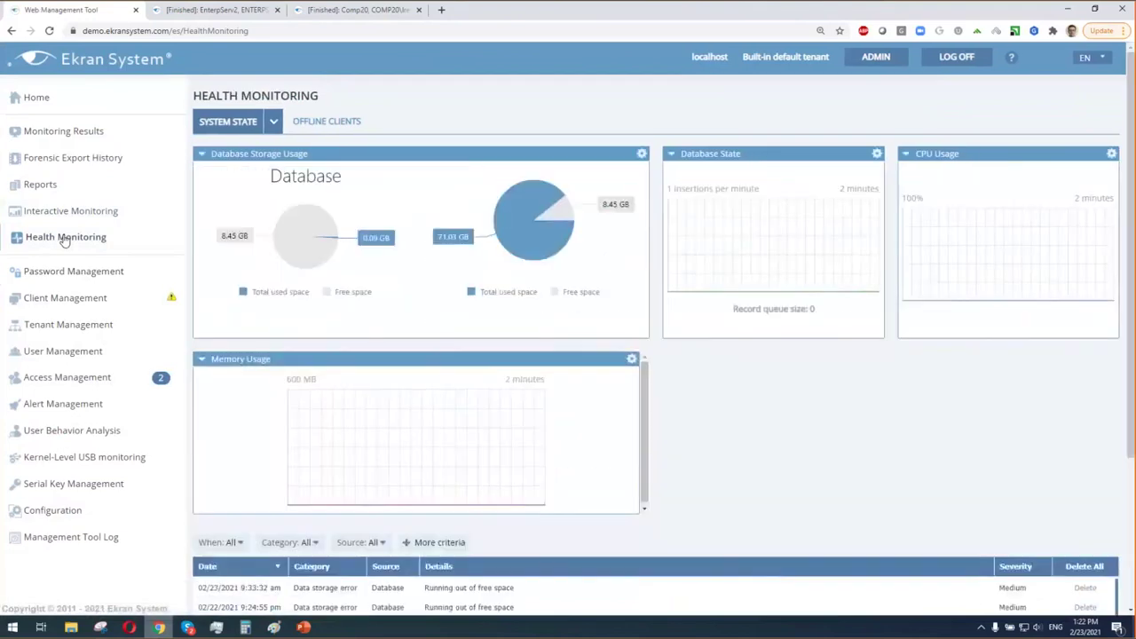
scroll(685, 504, "down", 2)
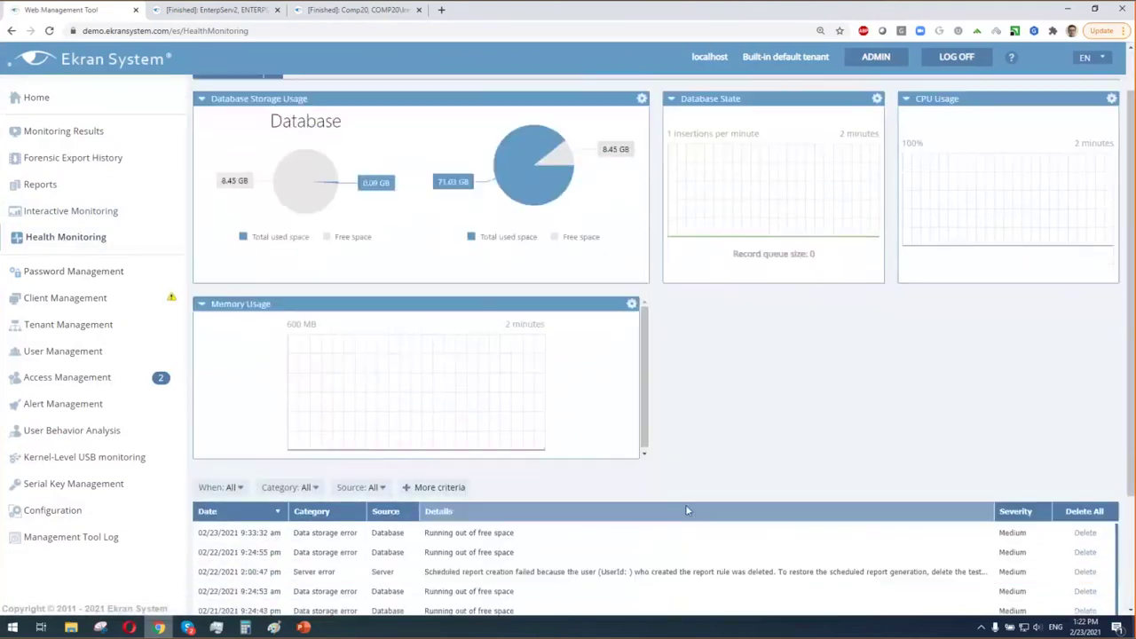
scroll(685, 504, "down", 2)
scroll(685, 499, "up", 4)
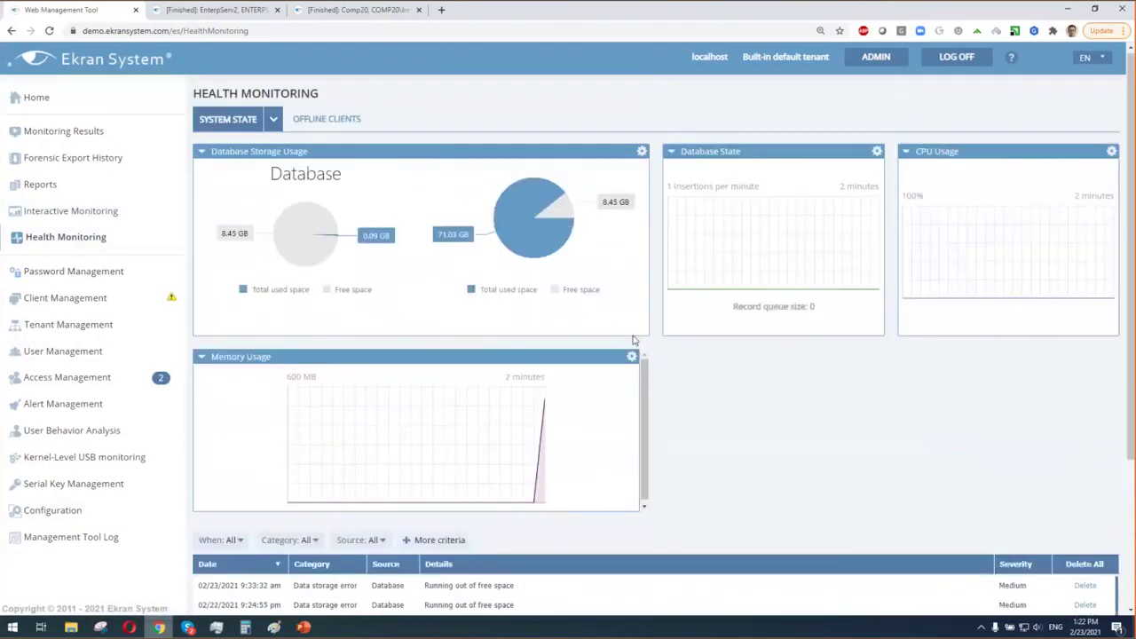
left_click(320, 121)
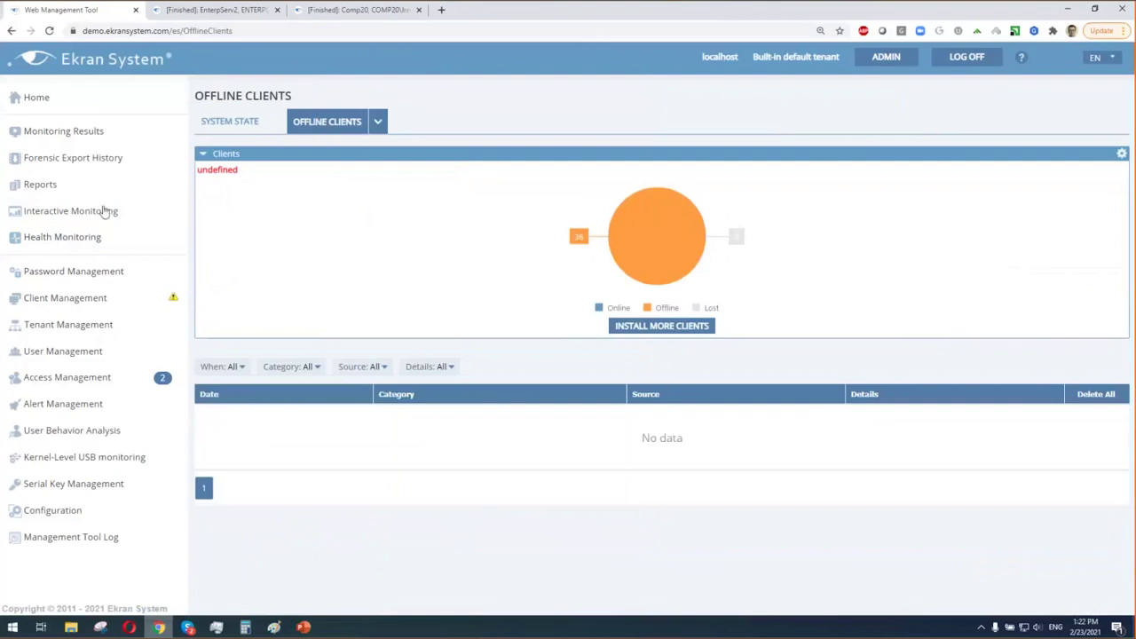
- Review the session viewing, login and report generation entries in the Management Tool Log
left_click(69, 537)
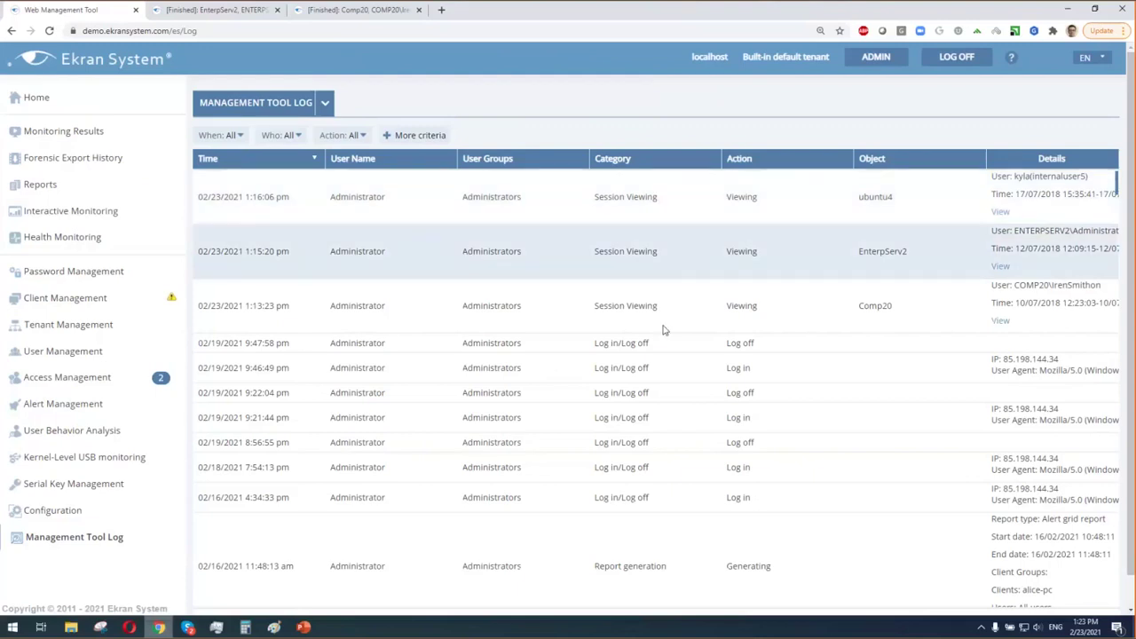
scroll(636, 373, "down", 5)
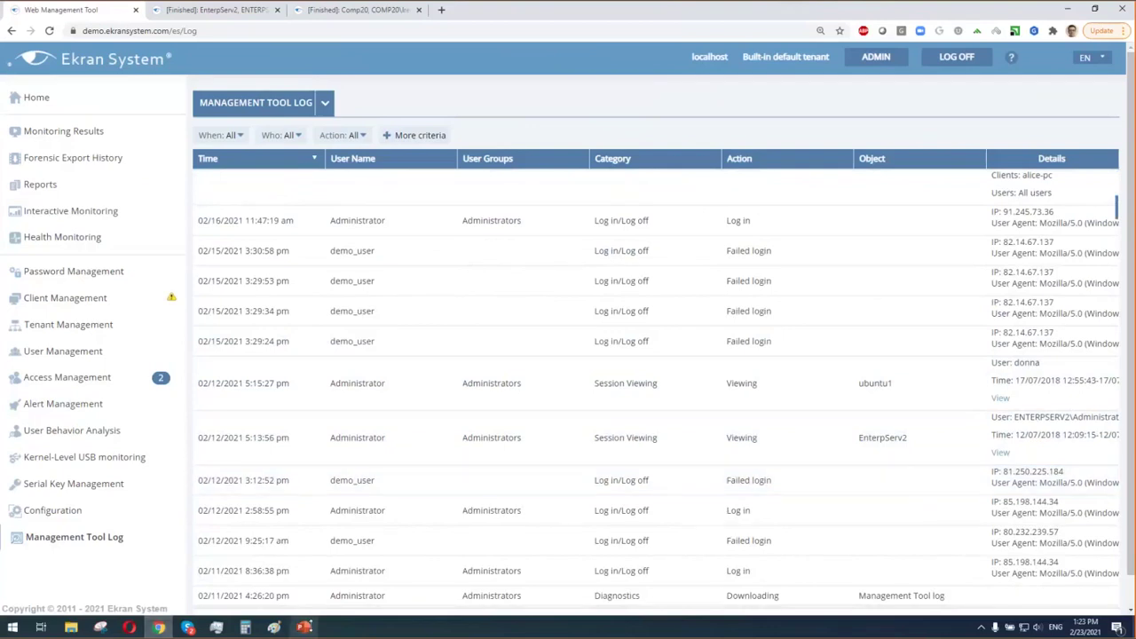
- Switch to the PowerPoint webinar presentation and start the slide show from the Ekran System Deployment slide
left_click(305, 629)
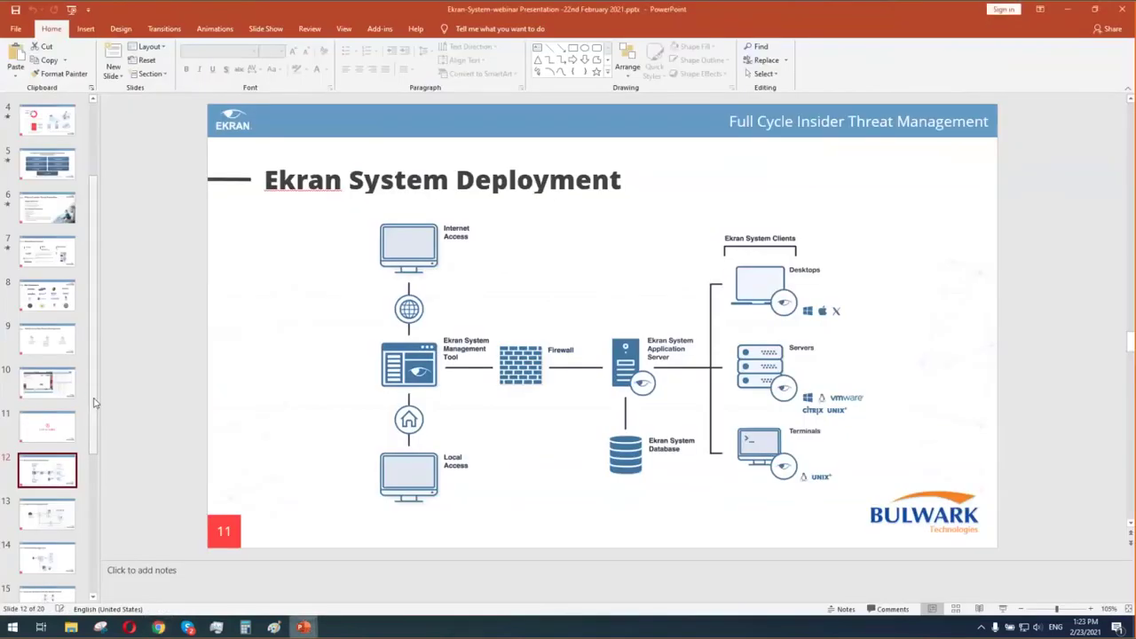
key("shift+F5")
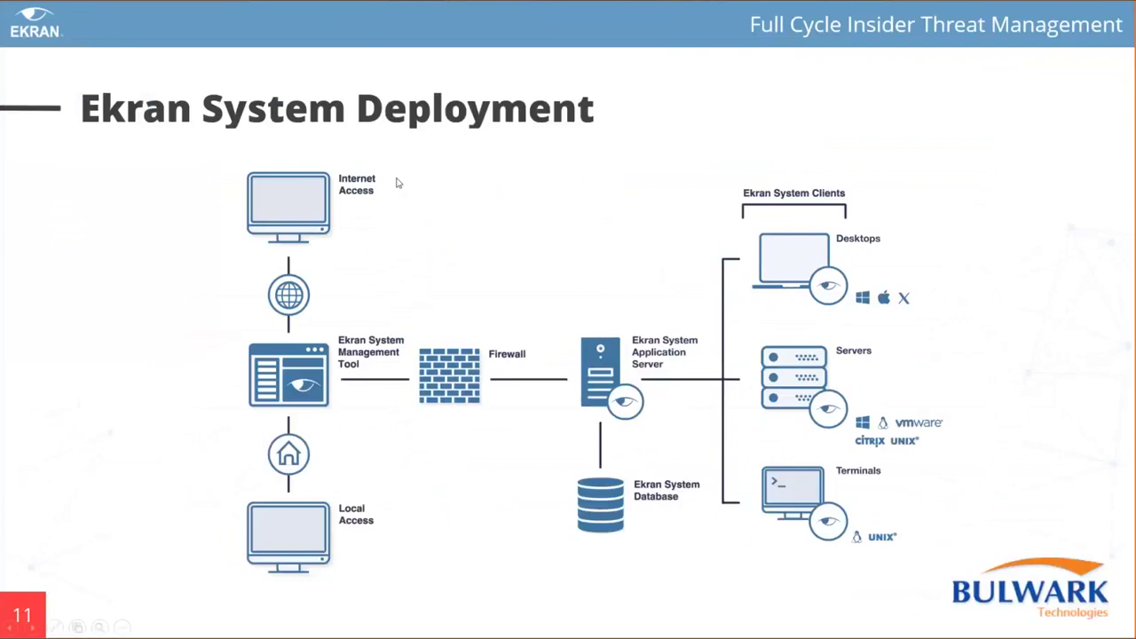